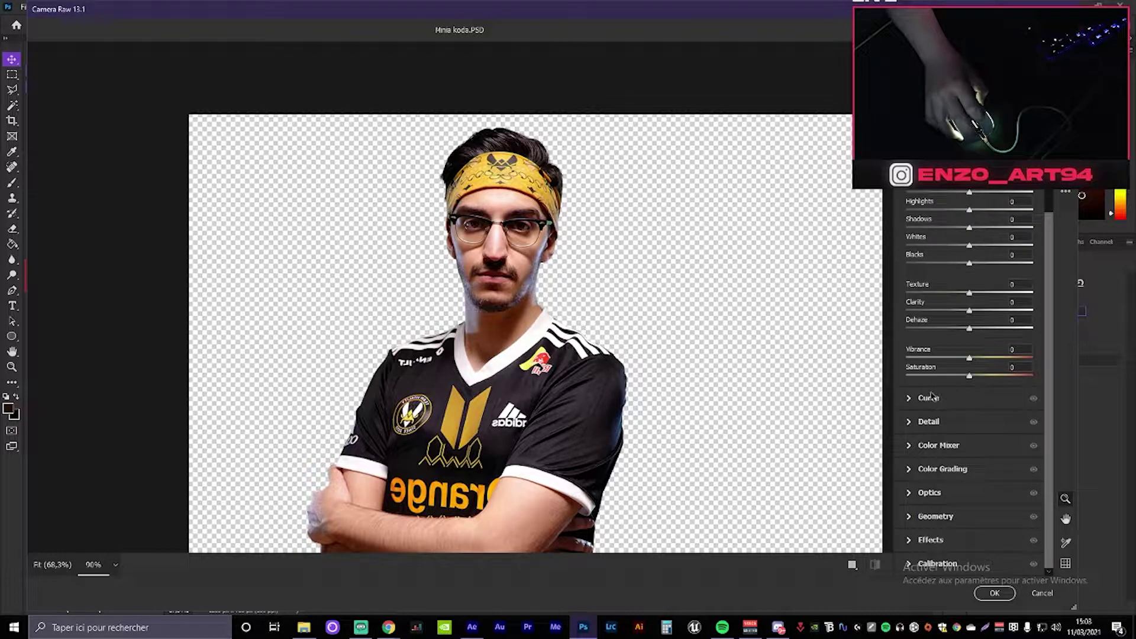
# Step: Set the cutout's Exposure to +0.75, Contrast to +19 and Highlights to +30
pyautogui.scroll(-3, 962, 431)
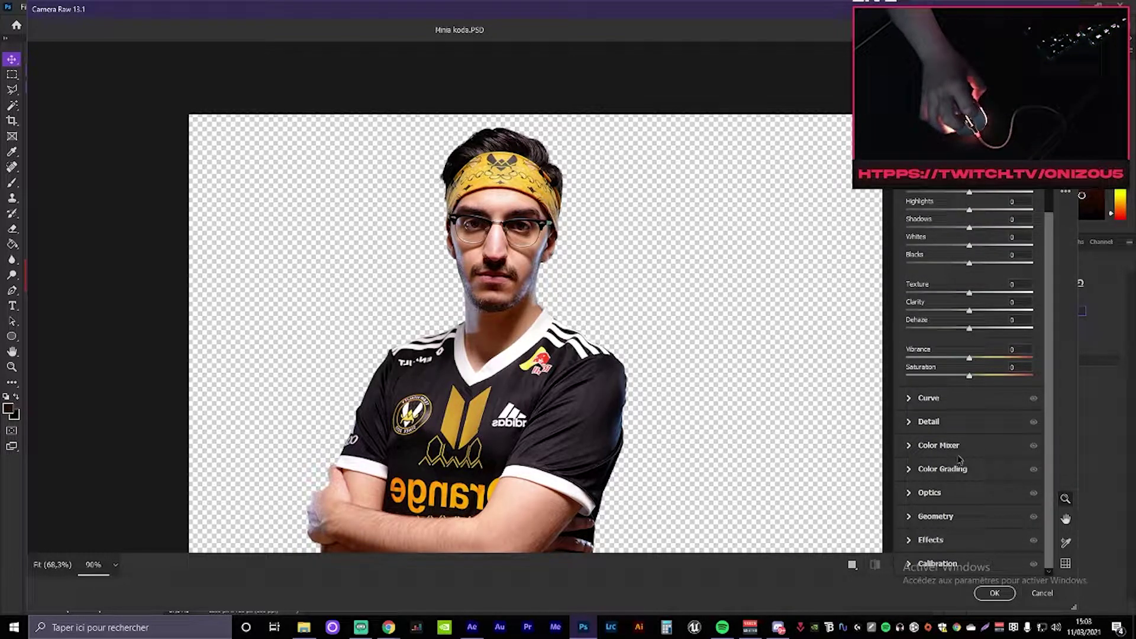
pyautogui.moveTo(324, 311); pyautogui.dragTo(405, 239)
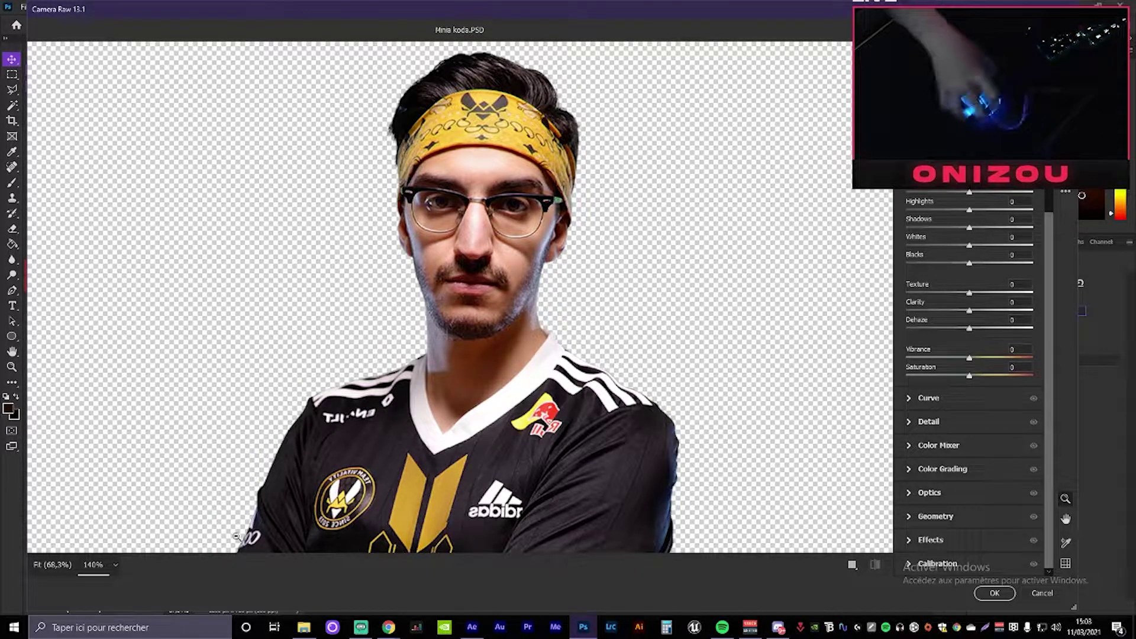
pyautogui.scroll(3, 969, 290)
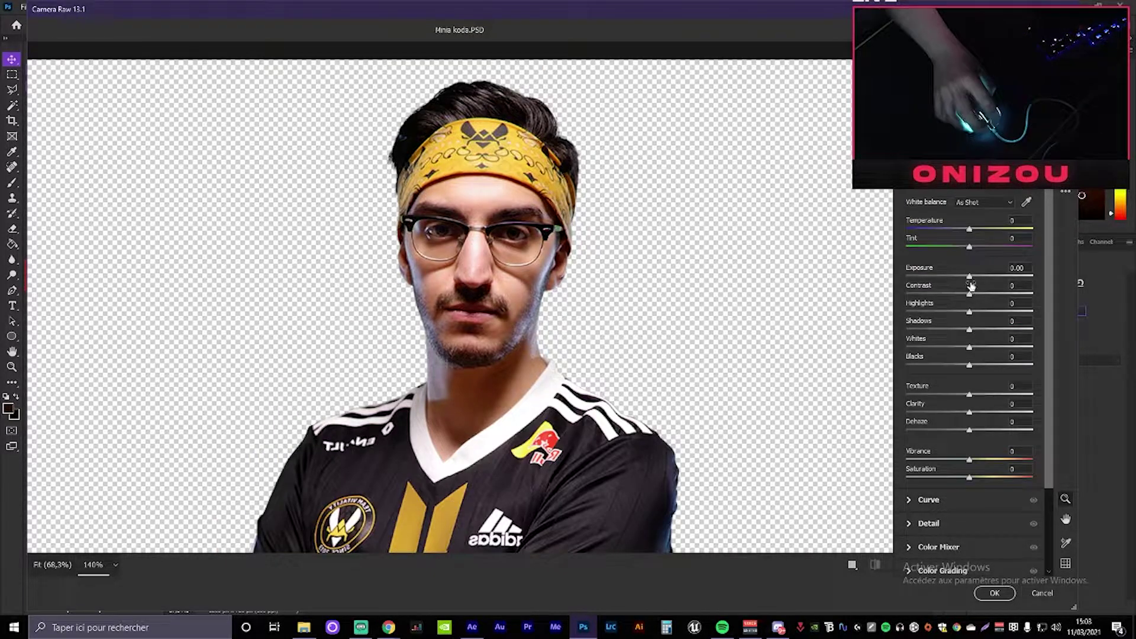
pyautogui.moveTo(956, 13); pyautogui.dragTo(898, 552)
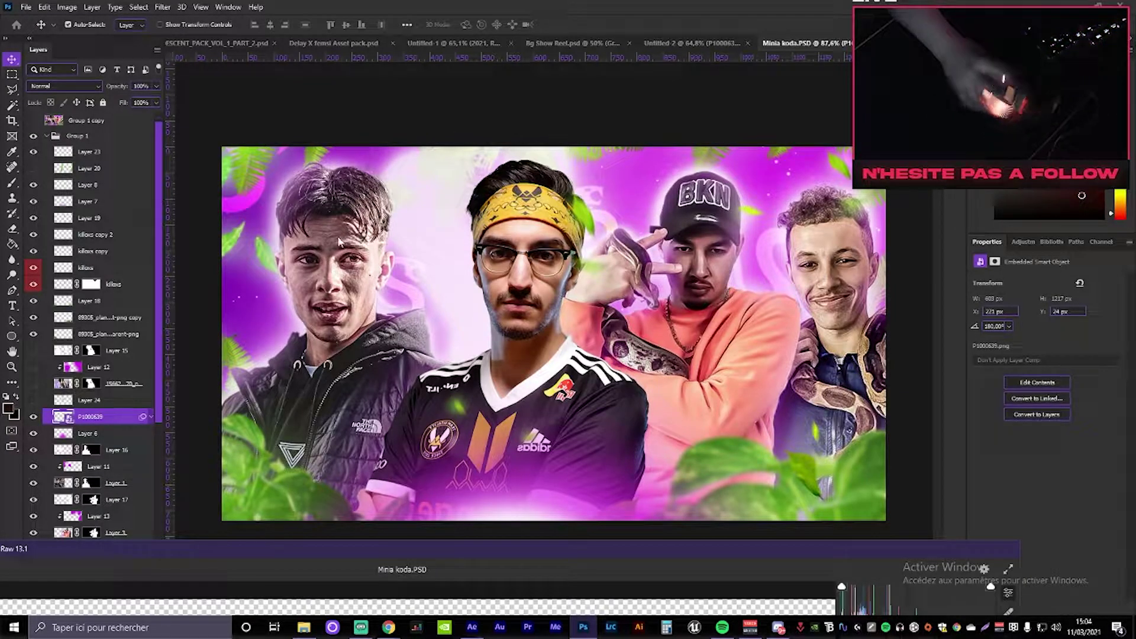
pyautogui.doubleClick(504, 544)
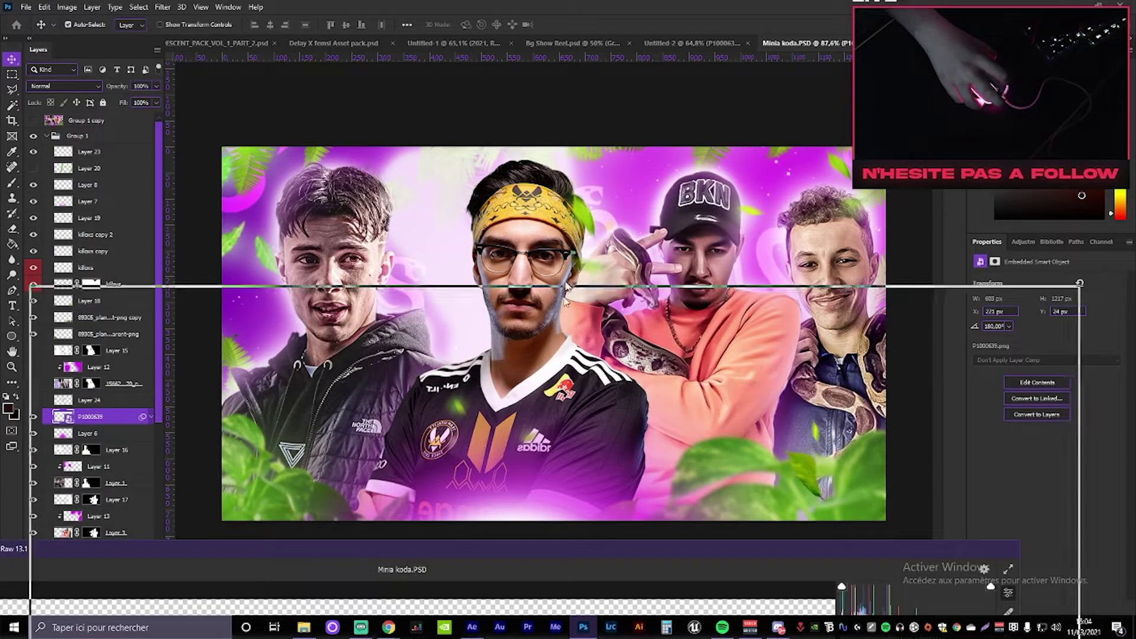
pyautogui.moveTo(978, 277); pyautogui.dragTo(1010, 312)
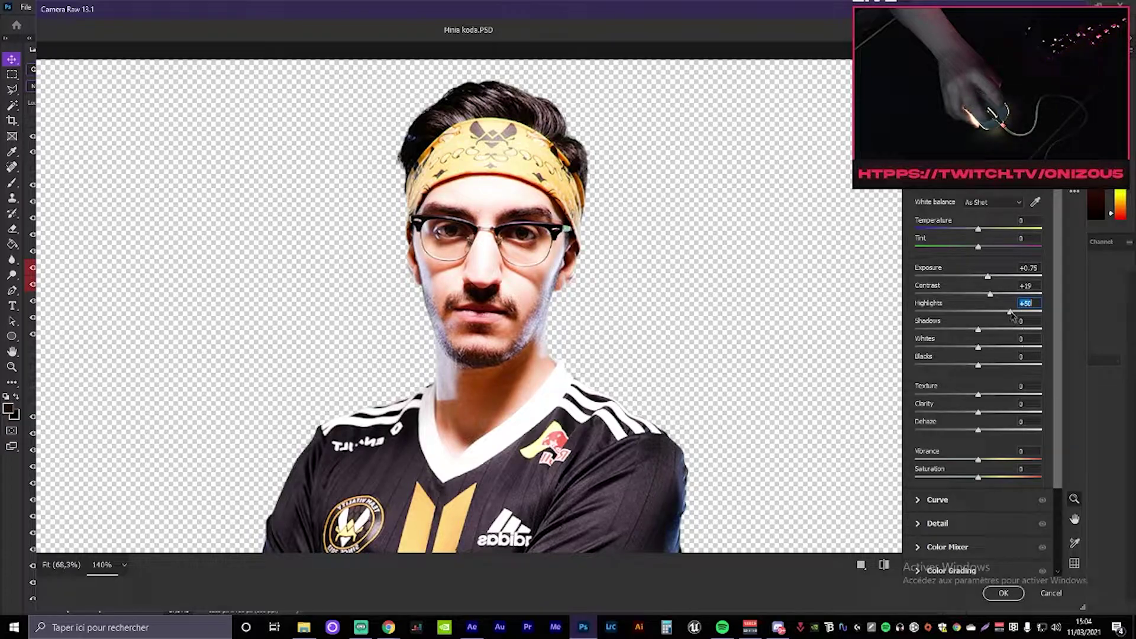
pyautogui.click(1004, 593)
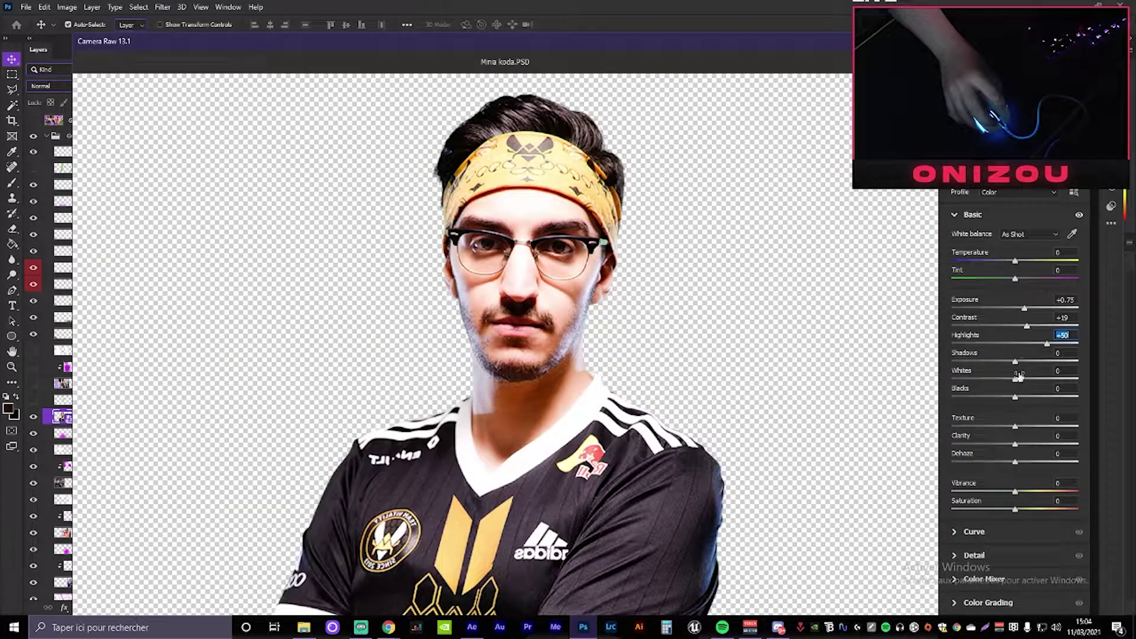
pyautogui.click(1037, 345)
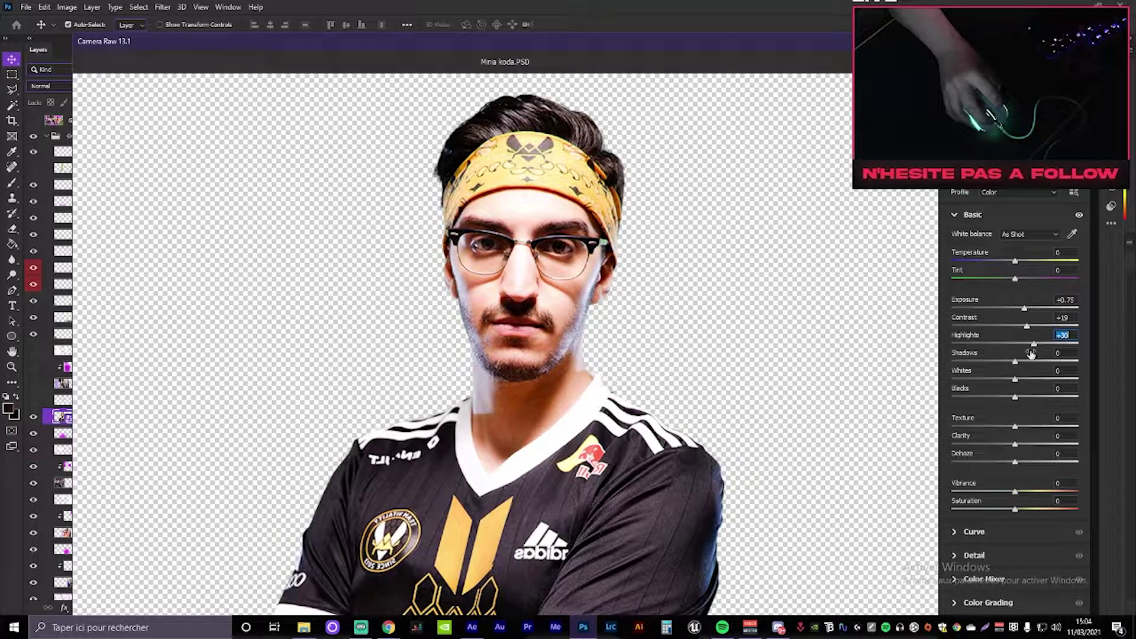
# Step: Set Shadows to -8, Whites to -34 and Blacks to +57 on the cutout
pyautogui.moveTo(1016, 361); pyautogui.dragTo(1009, 369)
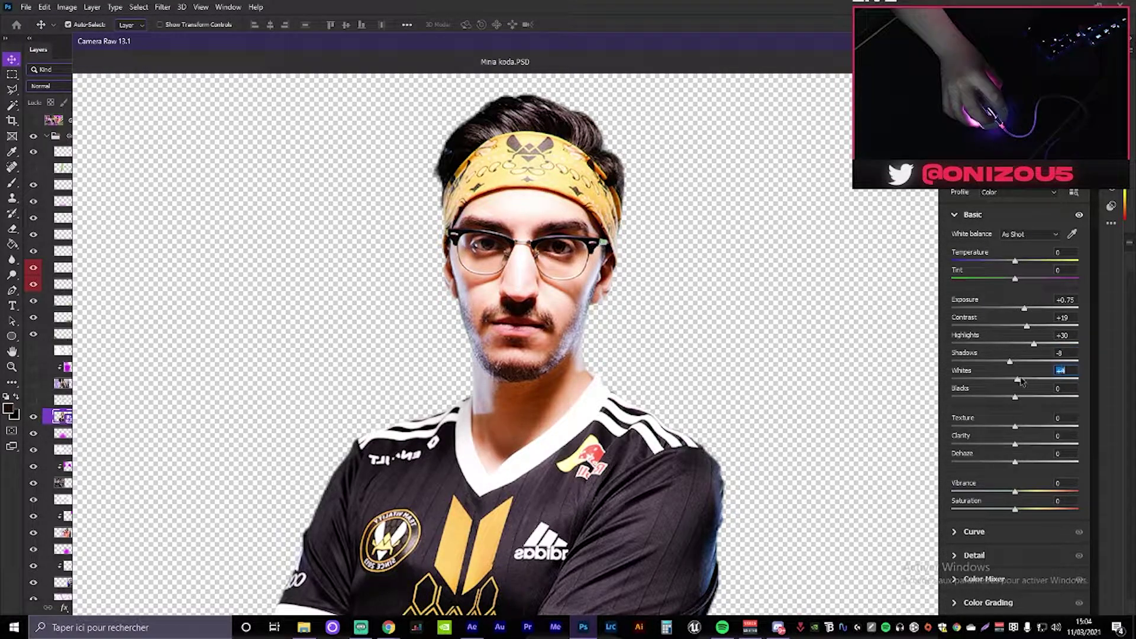
pyautogui.moveTo(1016, 380); pyautogui.dragTo(1051, 398)
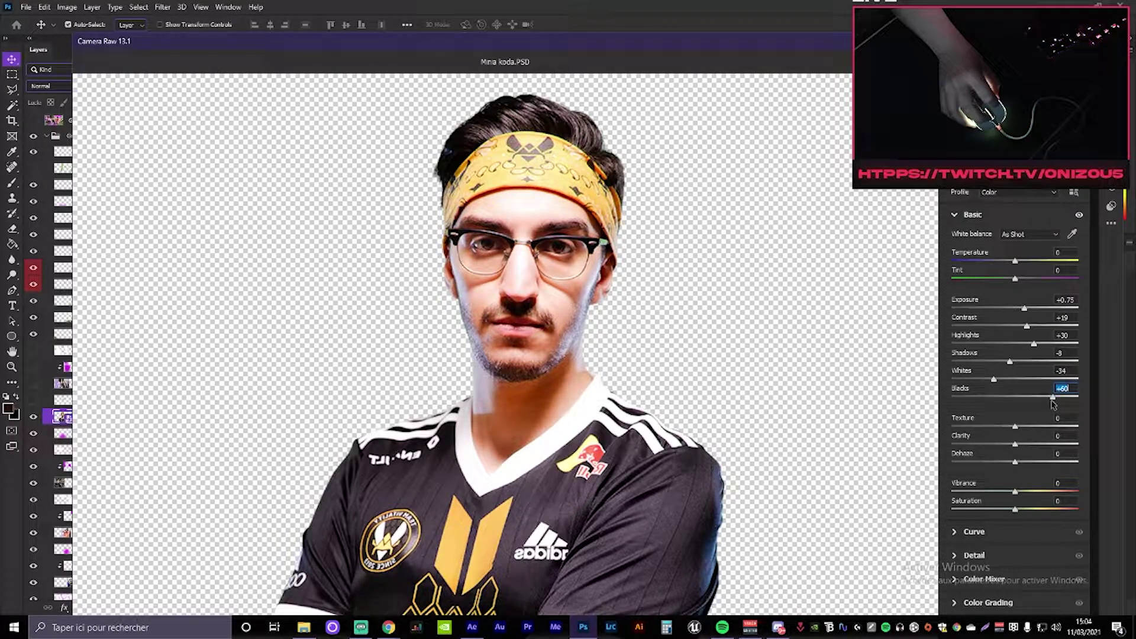
pyautogui.moveTo(831, 14); pyautogui.dragTo(827, 12)
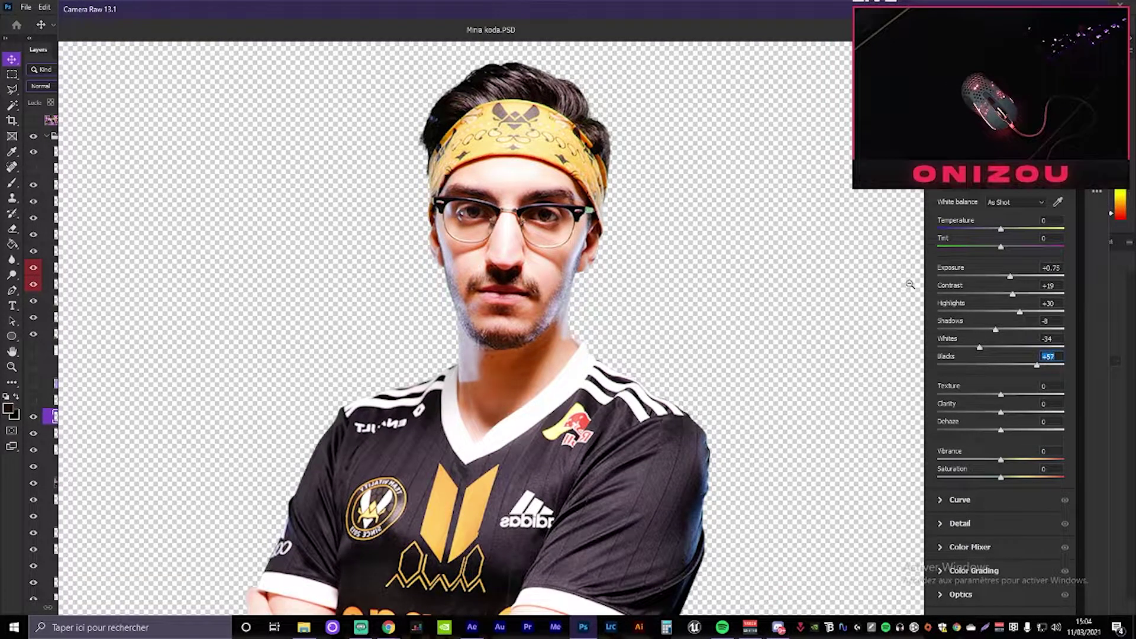
# Step: Raise the cutout's Texture to +100 and its Clarity to +51
pyautogui.scroll(-1, 482, 273)
pyautogui.scroll(-1, 482, 274)
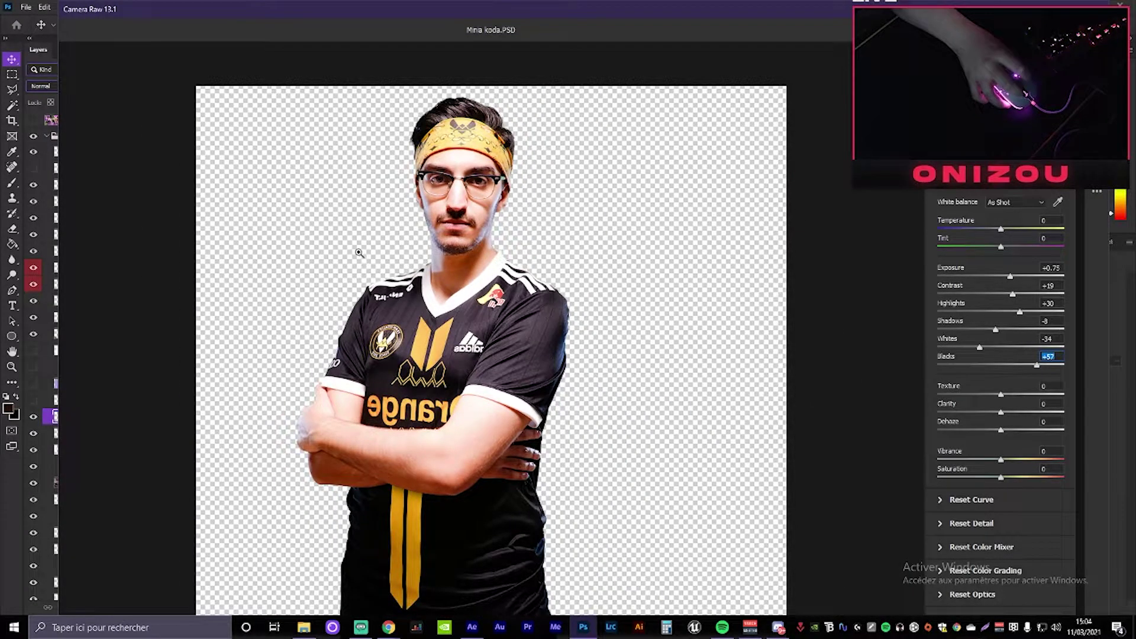
pyautogui.scroll(2, 491, 178)
pyautogui.moveTo(1001, 394); pyautogui.dragTo(1129, 405)
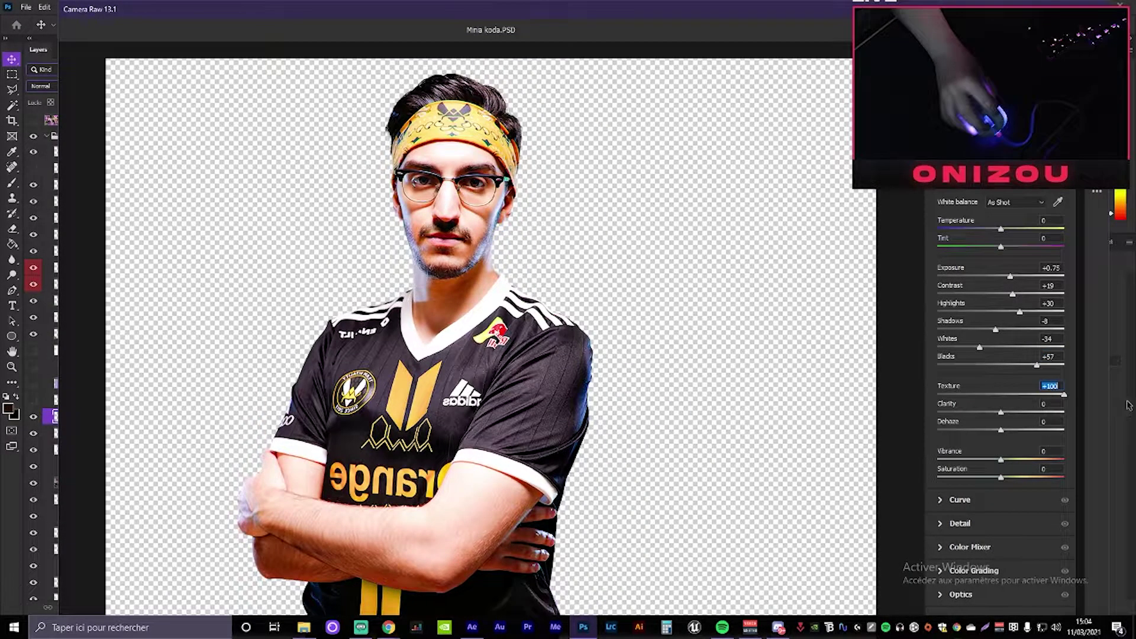
pyautogui.scroll(4, 442, 278)
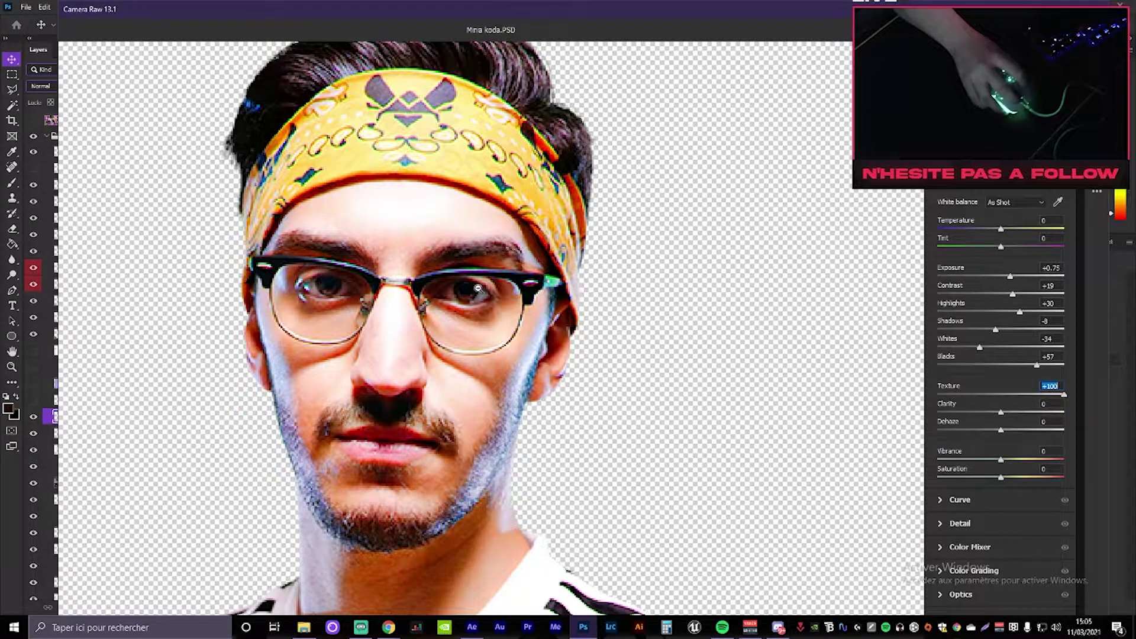
pyautogui.scroll(-3, 478, 288)
pyautogui.moveTo(1001, 412); pyautogui.dragTo(1037, 416)
pyautogui.scroll(1, 423, 237)
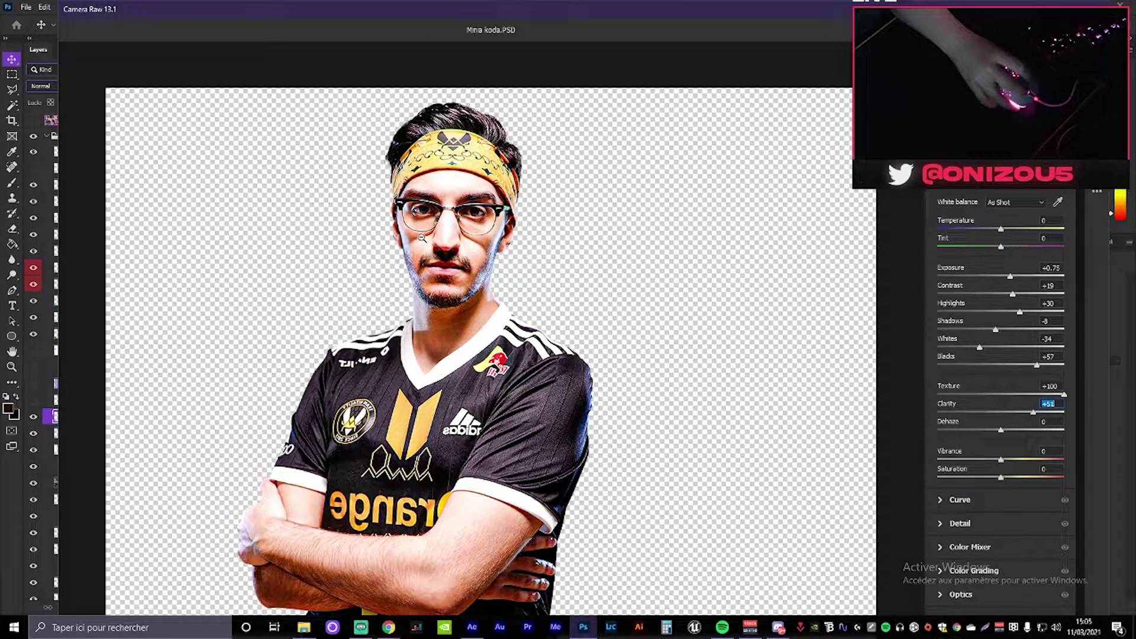
# Step: Set Exposure to +0.15, Contrast to +4, Saturation to -27 and Vibrance to +56
pyautogui.scroll(-1, 423, 238)
pyautogui.click(1006, 277)
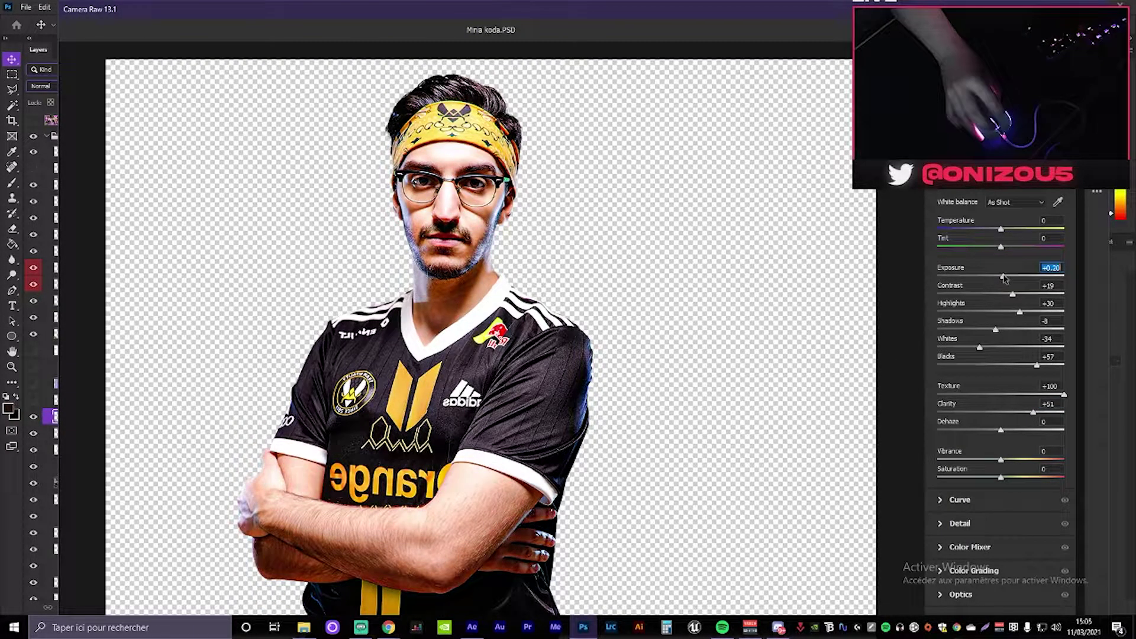
pyautogui.click(1003, 294)
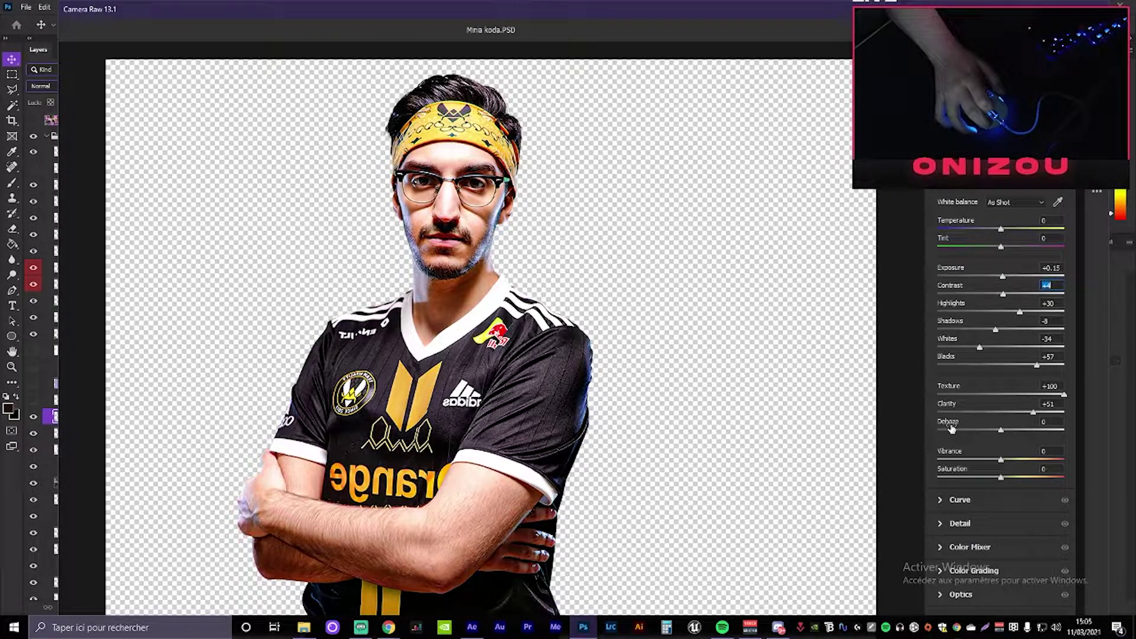
pyautogui.moveTo(1001, 477); pyautogui.dragTo(1036, 467)
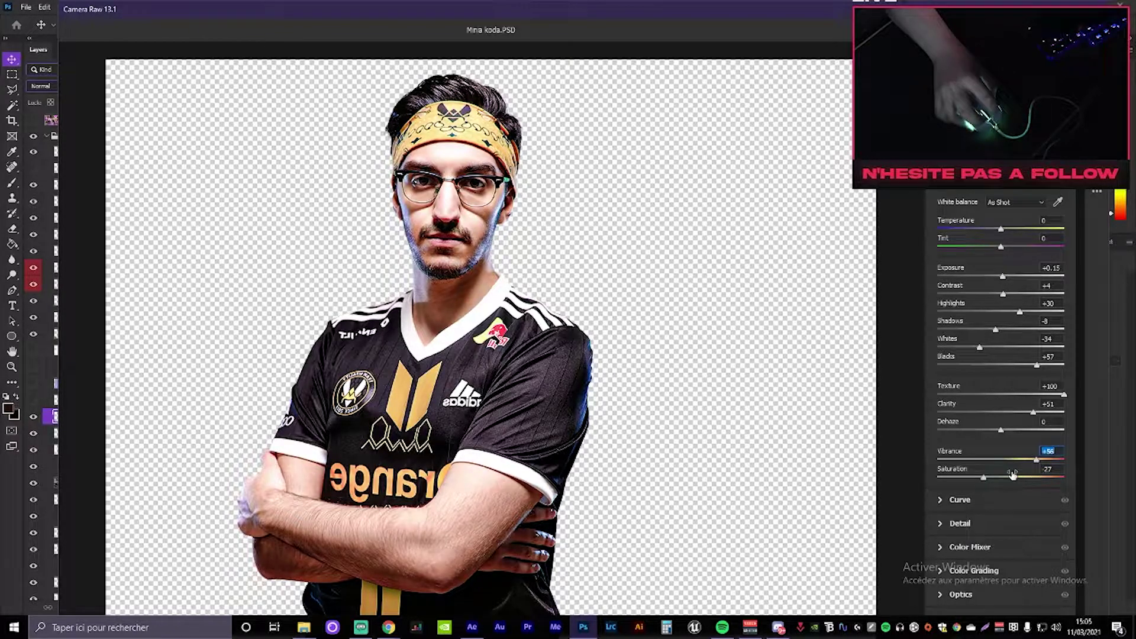
# Step: Examine the adjusted face, glasses, beard edges and headband up close for color fringes and noise
pyautogui.scroll(5, 797, 386)
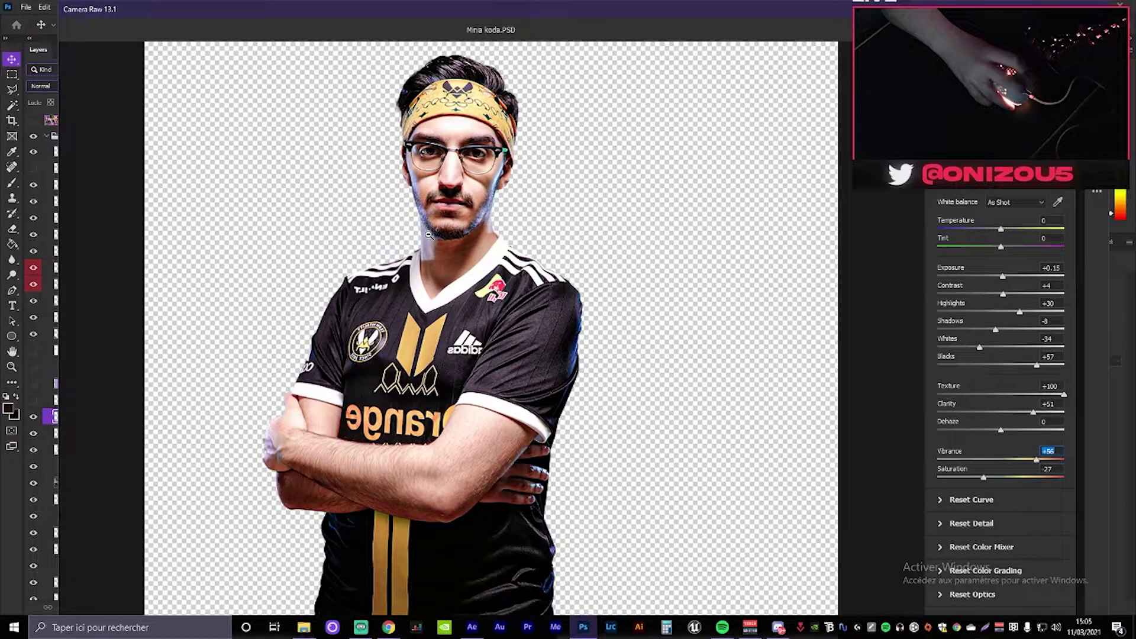
pyautogui.scroll(-5, 341, 238)
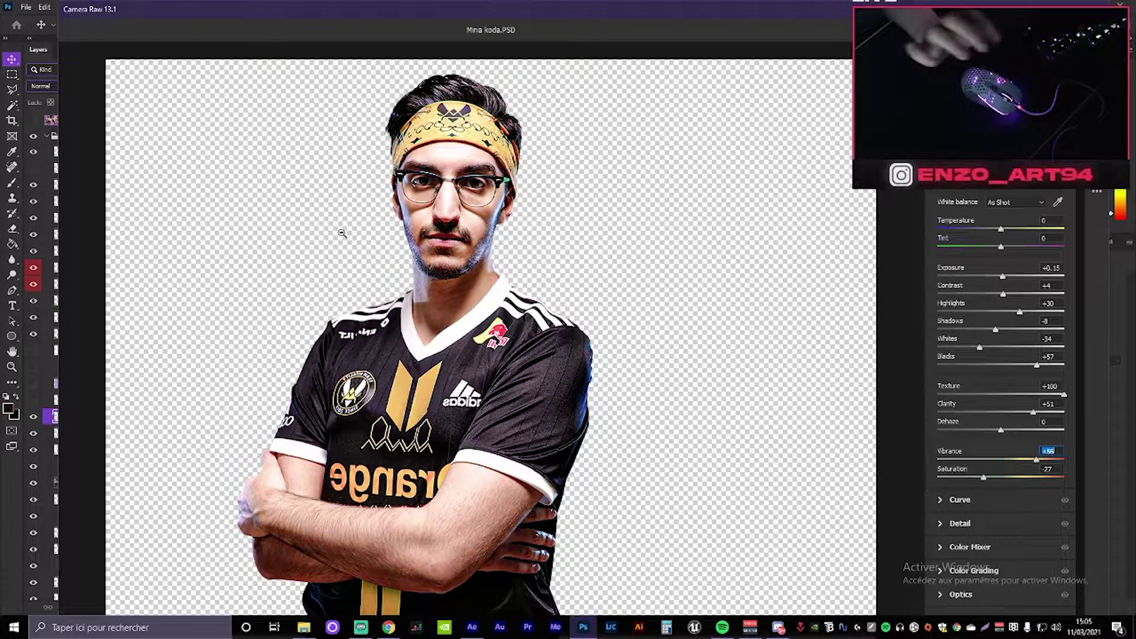
pyautogui.scroll(5, 341, 234)
pyautogui.scroll(5, 450, 134)
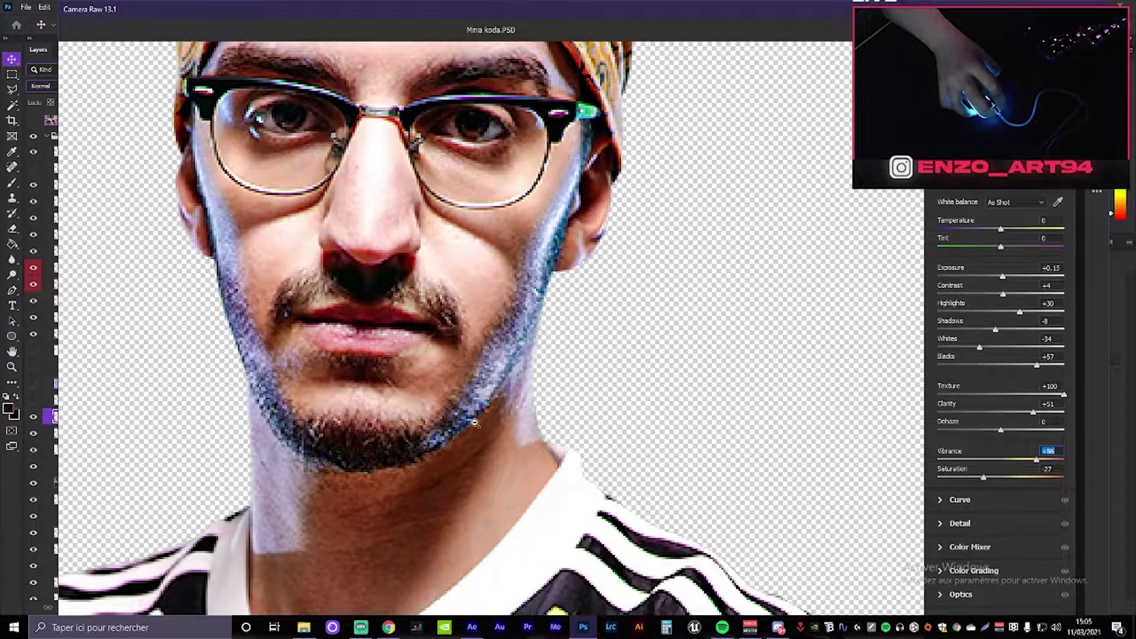
pyautogui.scroll(2, 477, 418)
pyautogui.scroll(3, 499, 403)
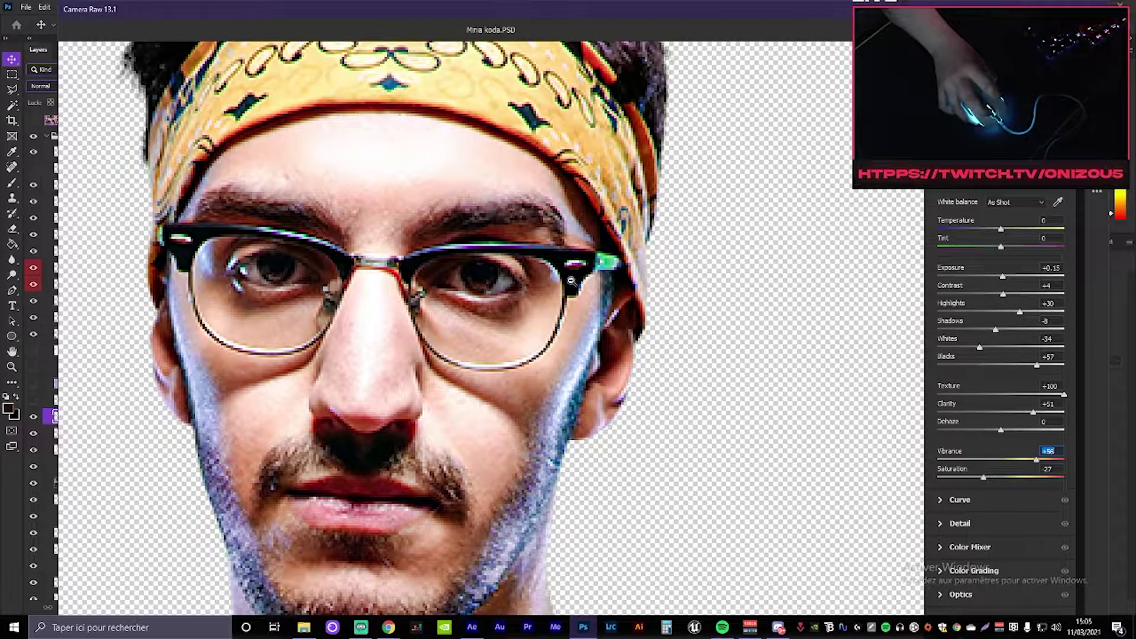
pyautogui.scroll(-6, 446, 261)
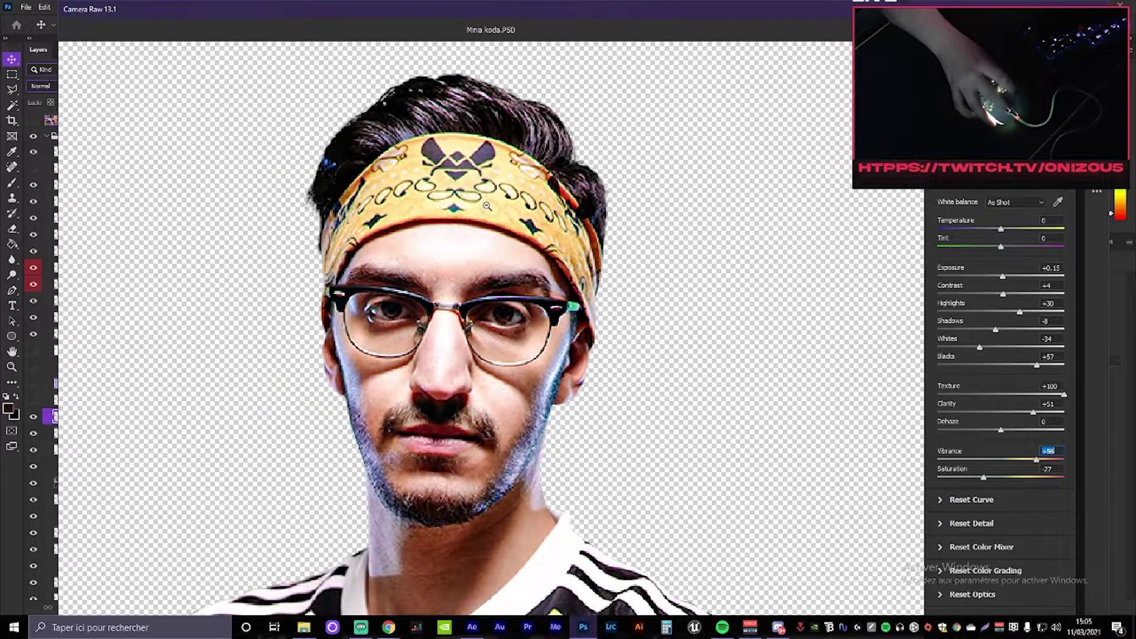
pyautogui.scroll(2, 489, 254)
pyautogui.scroll(-2, 489, 254)
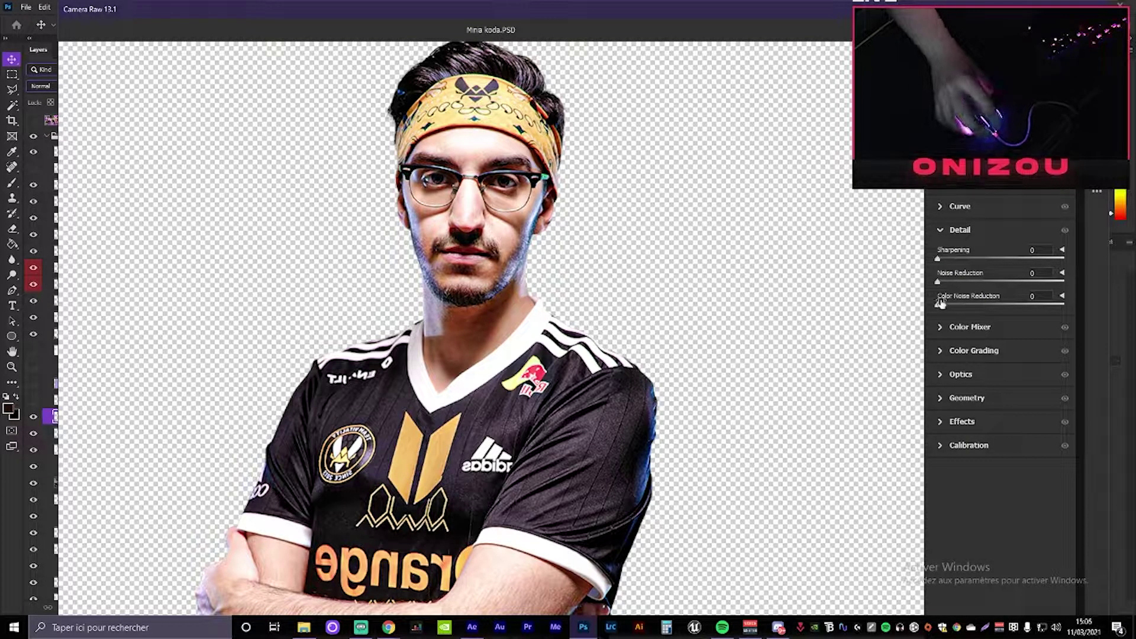
# Step: Set Color Noise Reduction to 100 in the Detail settings to clean up the face
pyautogui.scroll(3, 502, 189)
pyautogui.scroll(6, 527, 345)
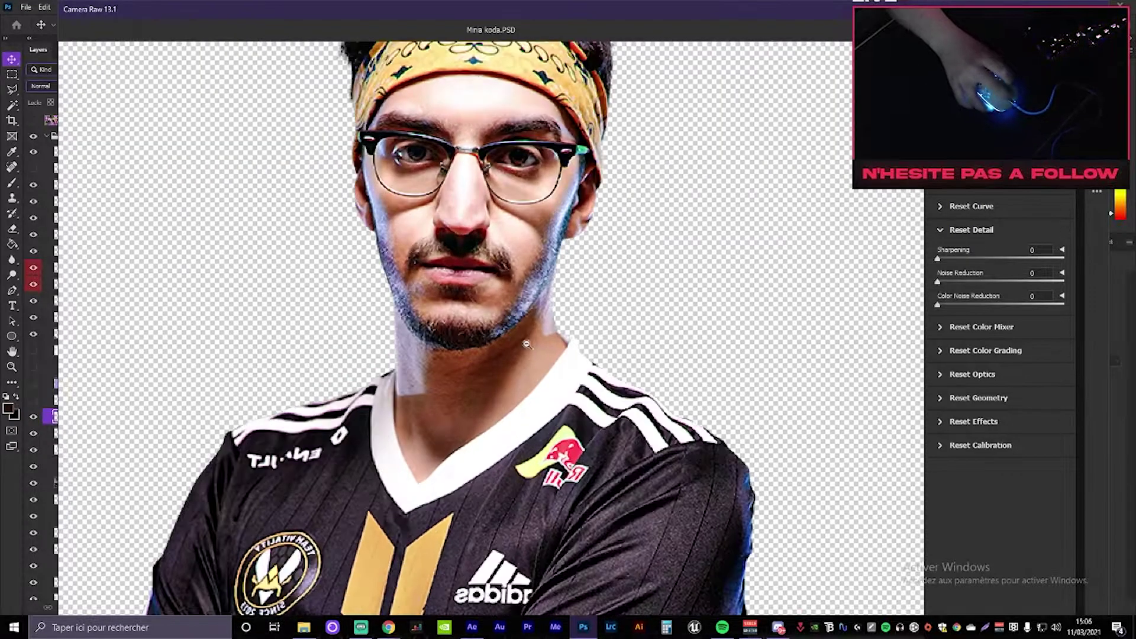
pyautogui.scroll(8, 647, 207)
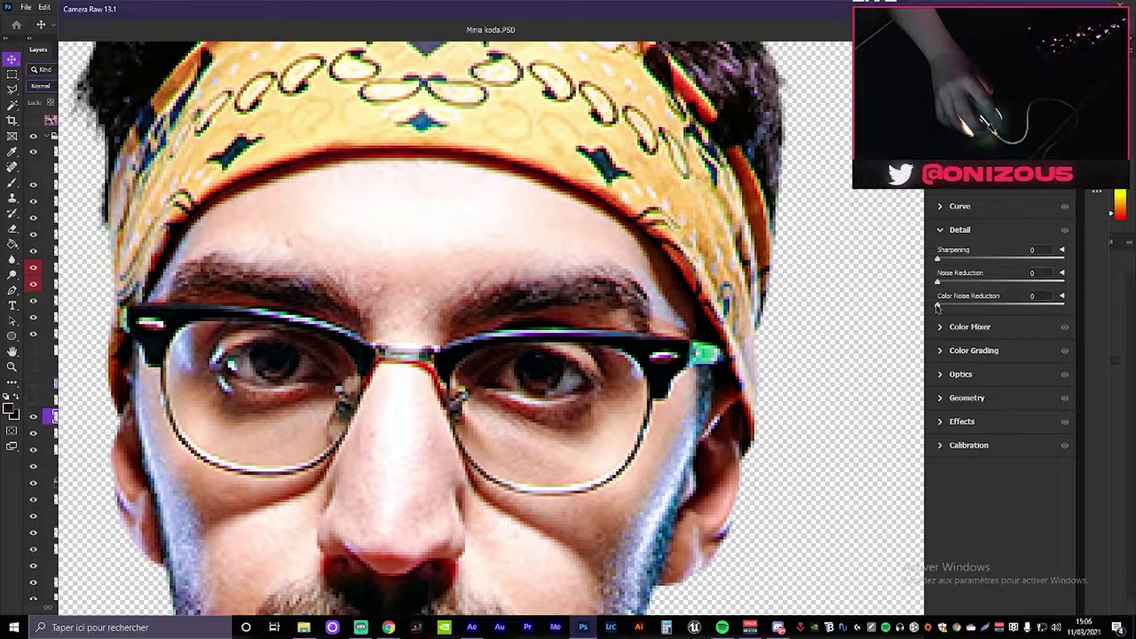
pyautogui.write('0')
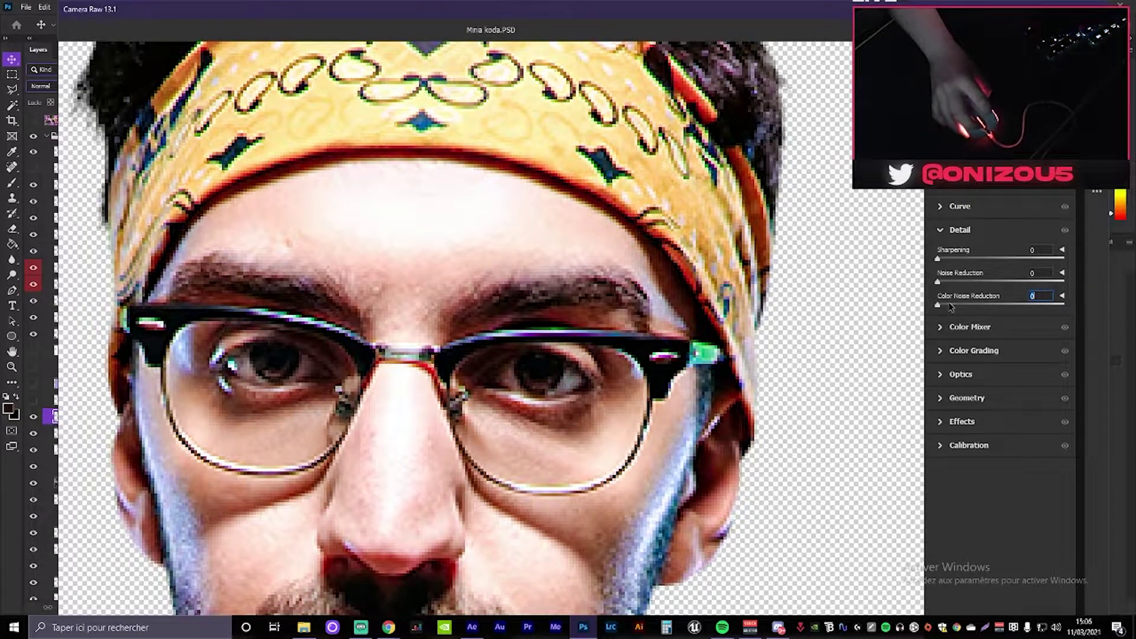
pyautogui.moveTo(1013, 317); pyautogui.dragTo(1078, 318)
pyautogui.scroll(-7, 609, 320)
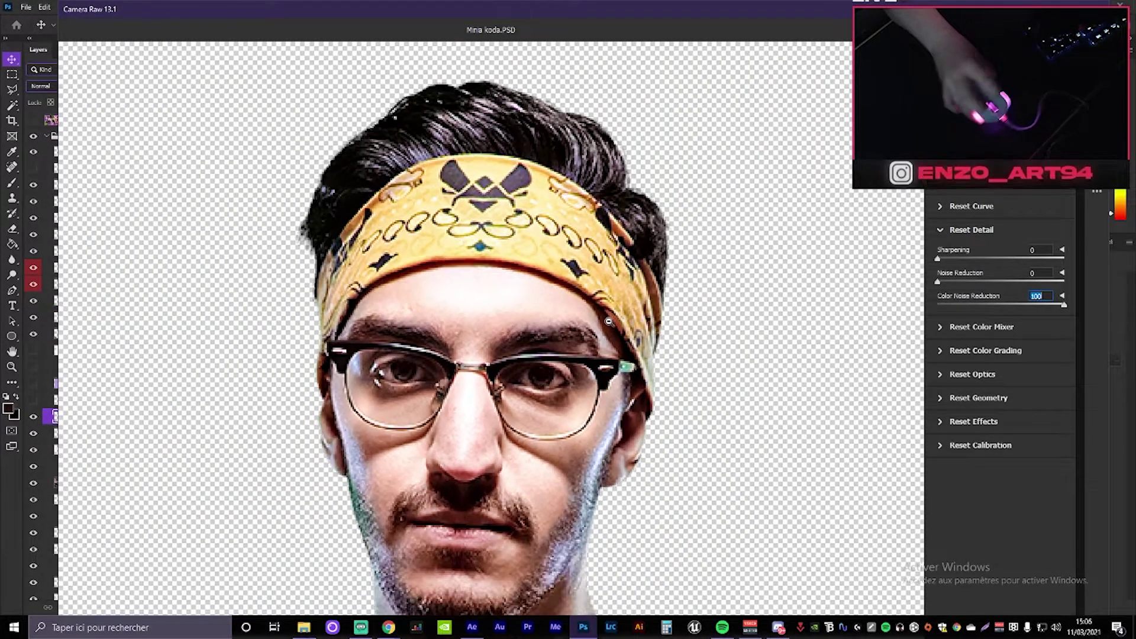
pyautogui.scroll(-5, 608, 320)
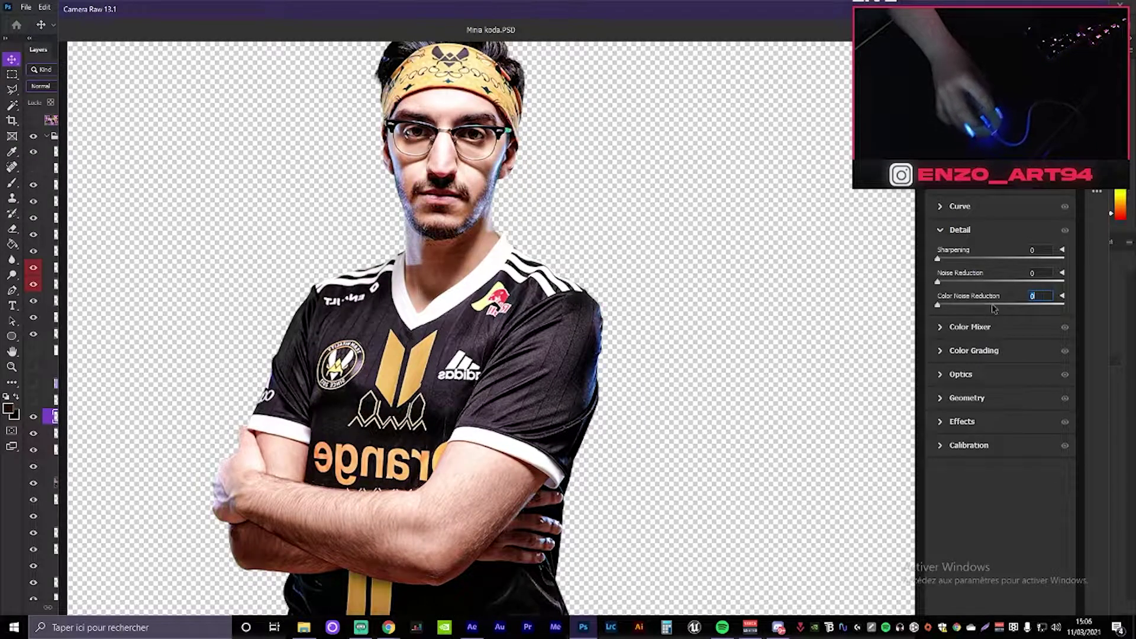
pyautogui.scroll(4, 465, 251)
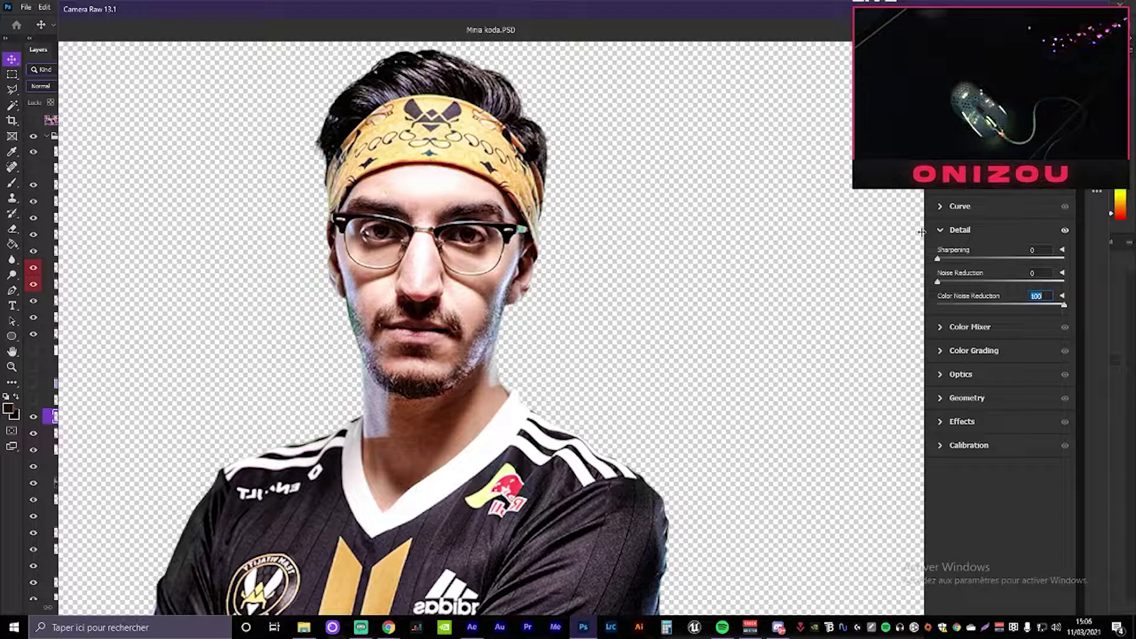
# Step: Try Noise Reduction at 100 with added Sharpening on the cutout, and reset both to 0
pyautogui.moveTo(943, 282); pyautogui.dragTo(896, 300)
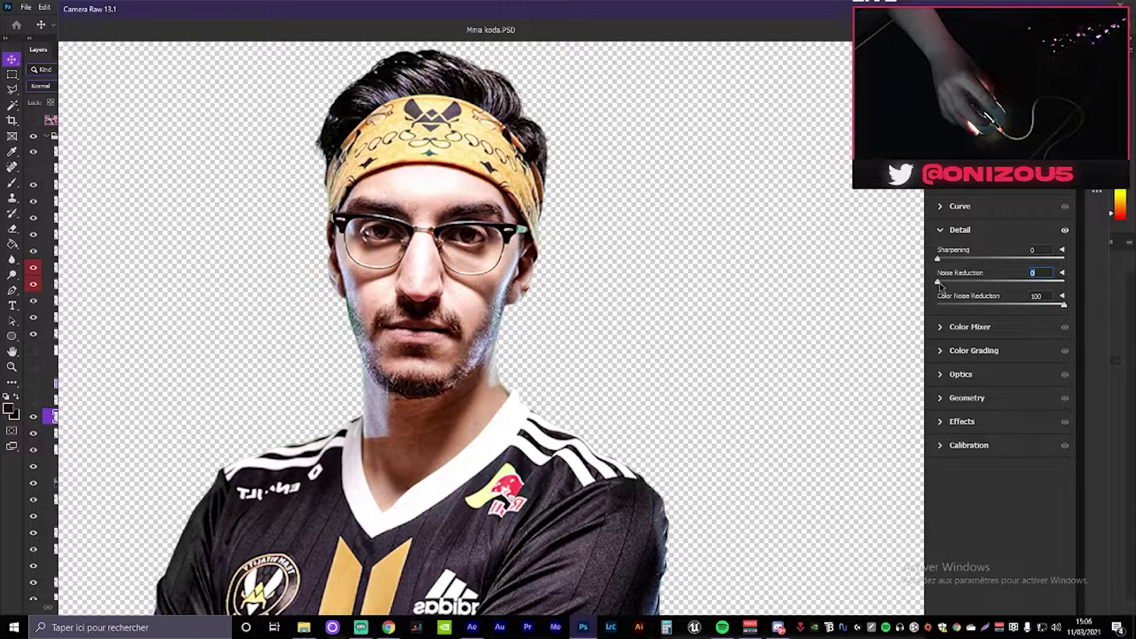
pyautogui.write('100')
pyautogui.press('Return')
pyautogui.moveTo(942, 259); pyautogui.dragTo(1022, 259)
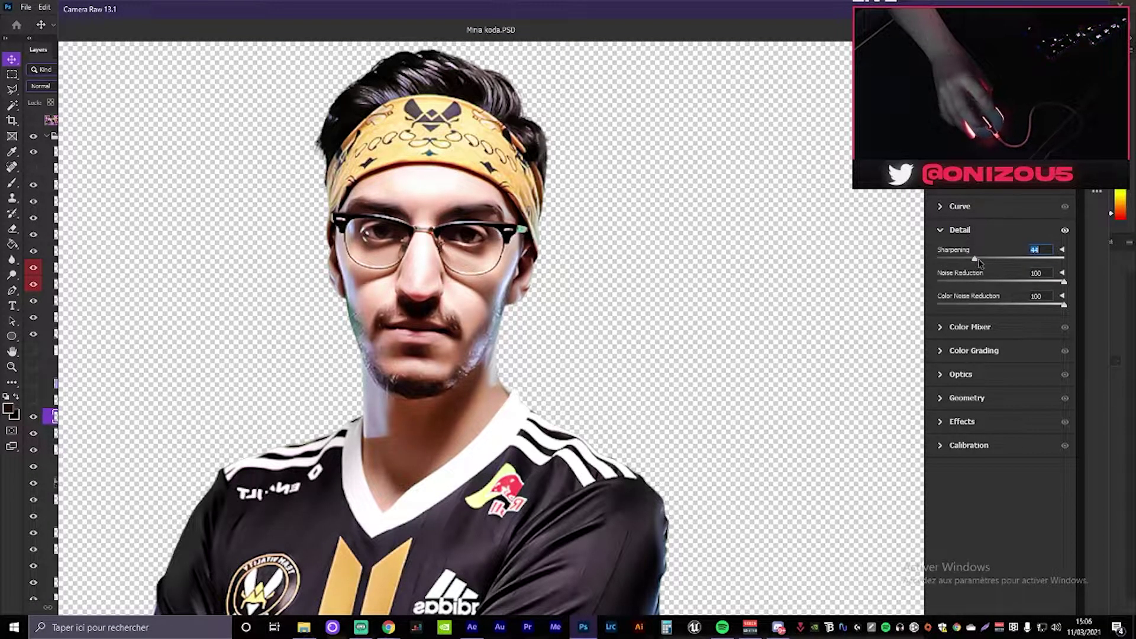
pyautogui.scroll(2, 416, 279)
pyautogui.moveTo(992, 260); pyautogui.dragTo(880, 280)
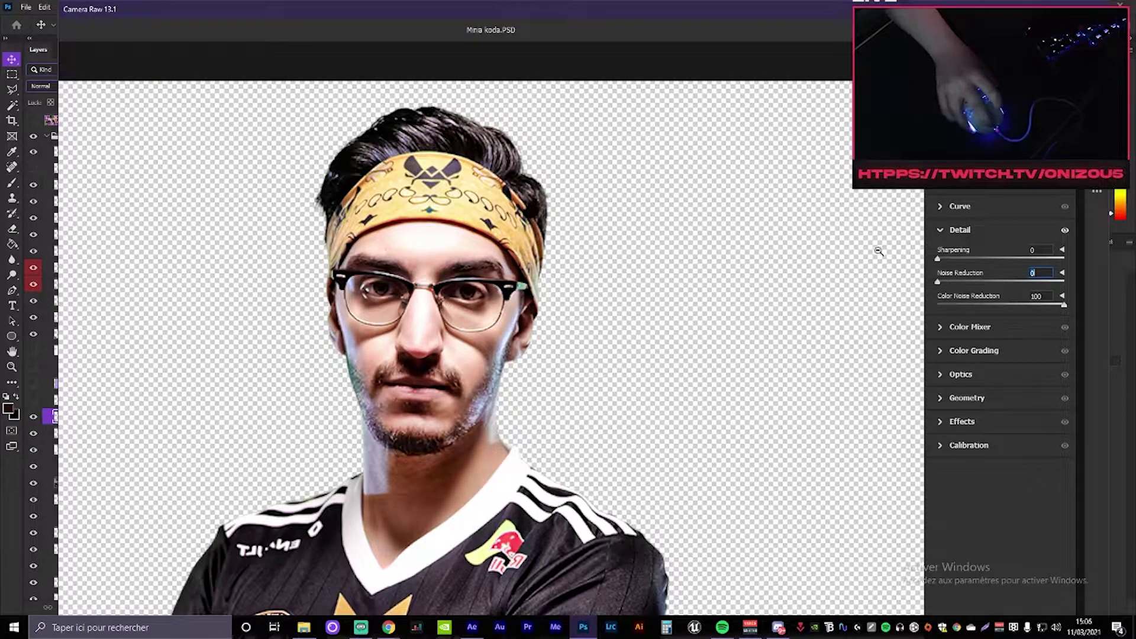
# Step: Set Exposure to +0.35, Contrast to -9 and Clarity to +79 for the cutout
pyautogui.scroll(-3, 891, 255)
pyautogui.scroll(2, 891, 254)
pyautogui.scroll(3, 891, 255)
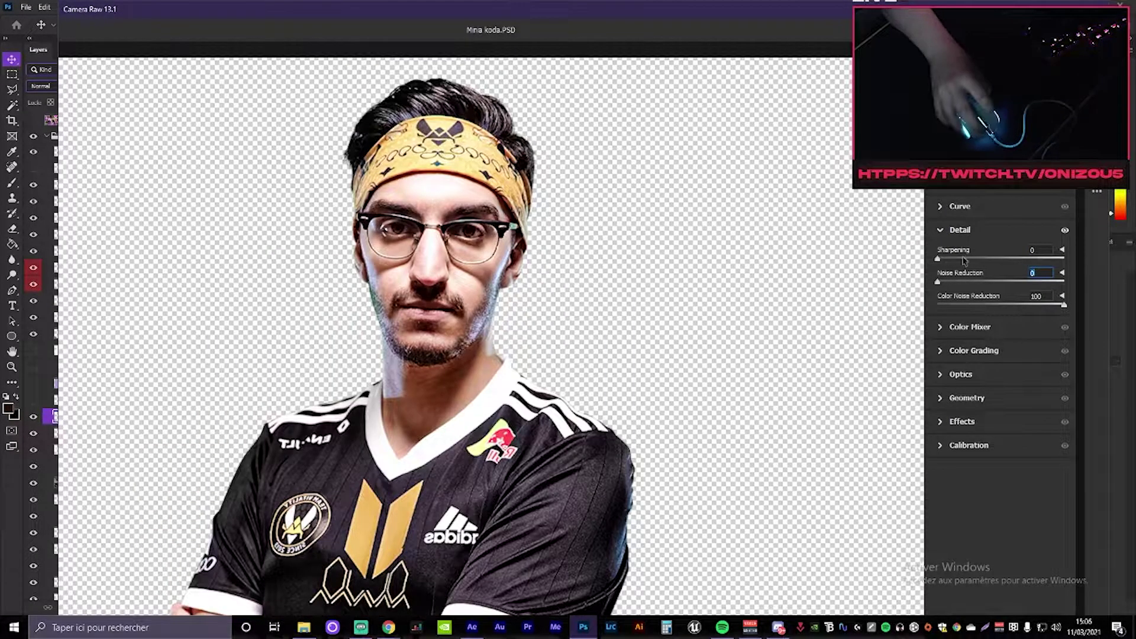
pyautogui.click(954, 230)
pyautogui.scroll(3, 945, 248)
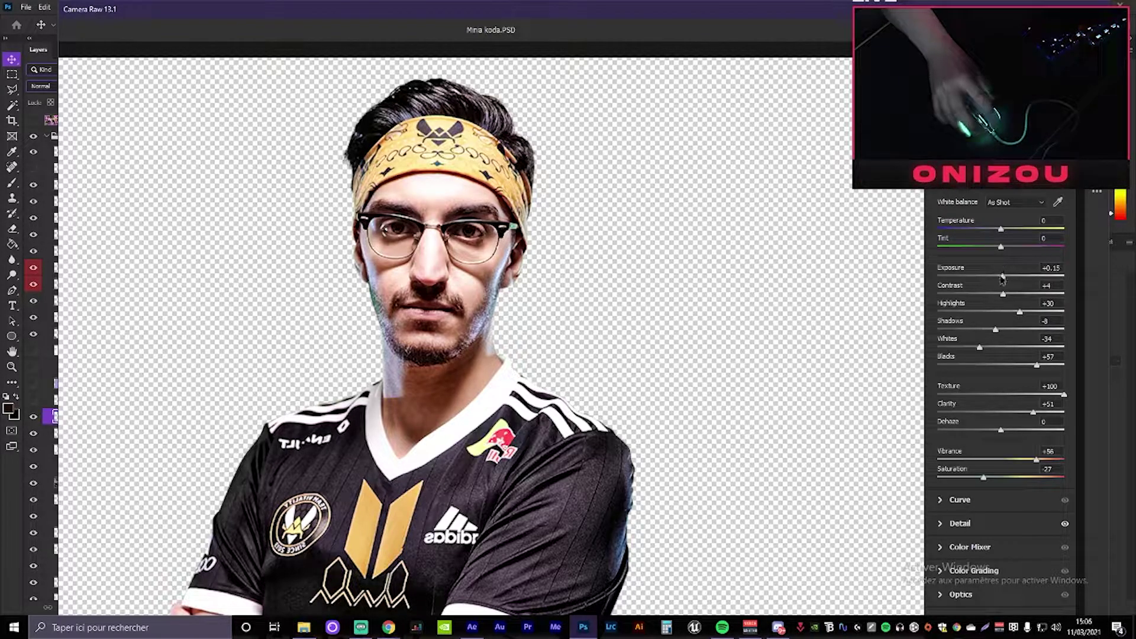
pyautogui.moveTo(1005, 280); pyautogui.dragTo(1003, 288)
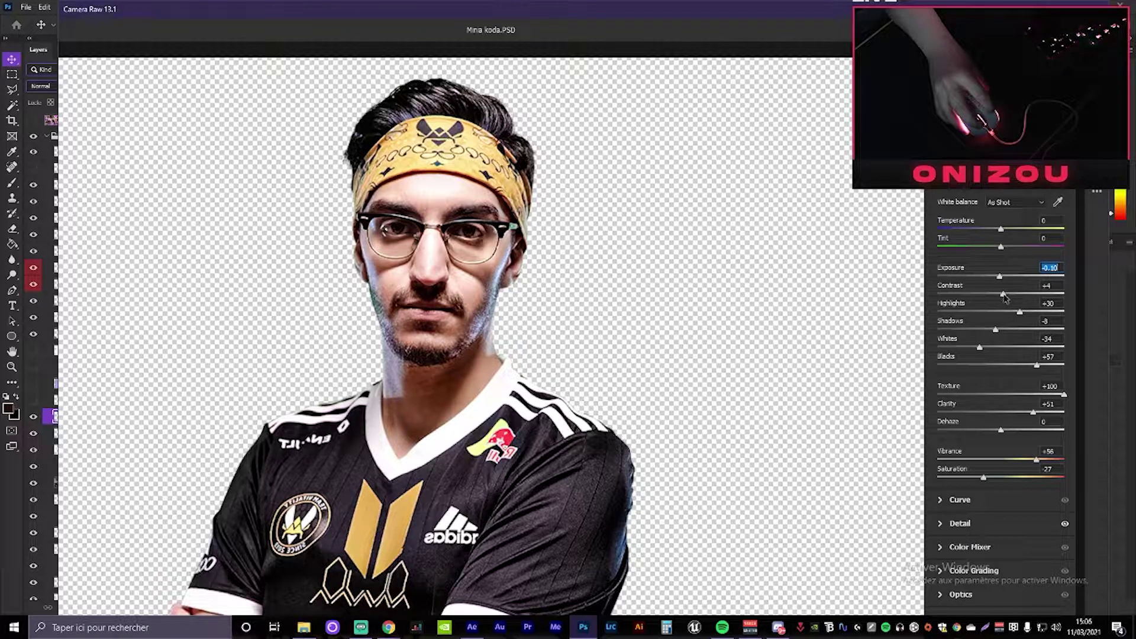
pyautogui.moveTo(1004, 299)
pyautogui.mouseDown()
pyautogui.moveTo(988, 301)
pyautogui.moveTo(1006, 280)
pyautogui.mouseUp()
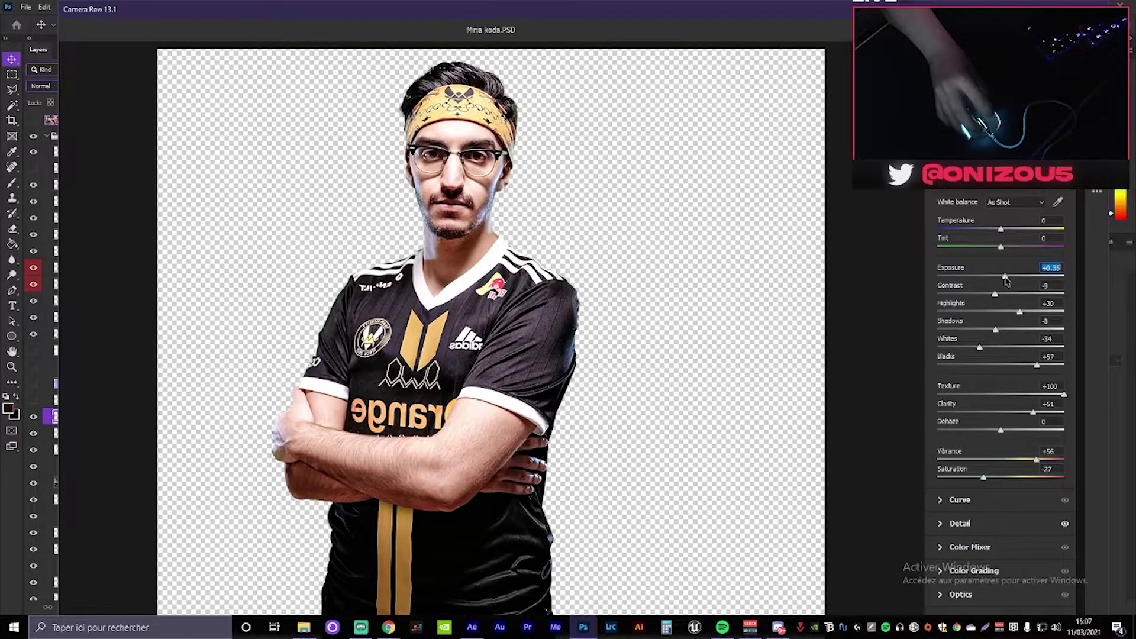
pyautogui.moveTo(1033, 412); pyautogui.dragTo(1055, 411)
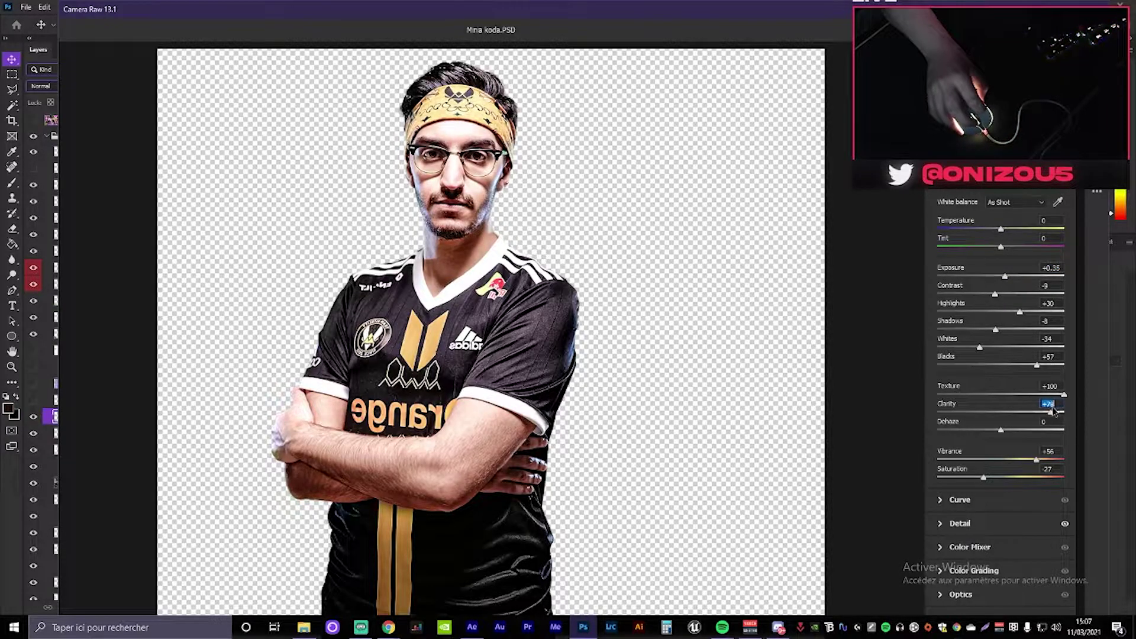
# Step: Compare the whole cutout before and after the adjustments side by side, and apply the Camera Raw filter
pyautogui.scroll(-6, 652, 301)
pyautogui.scroll(2, 651, 301)
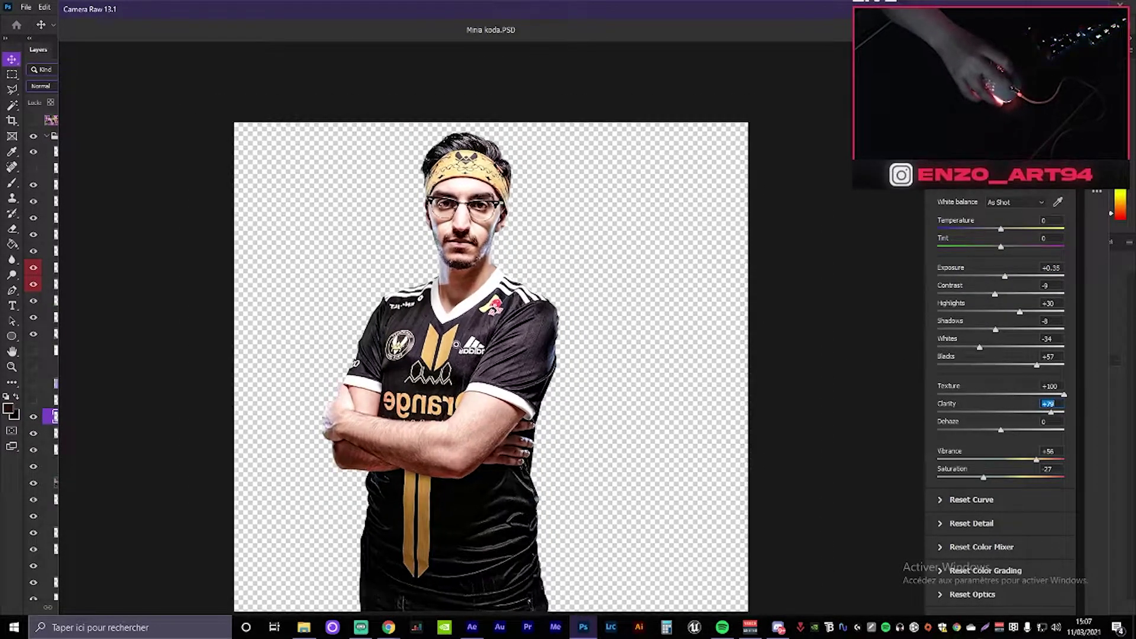
pyautogui.scroll(-5, 651, 301)
pyautogui.press('f')
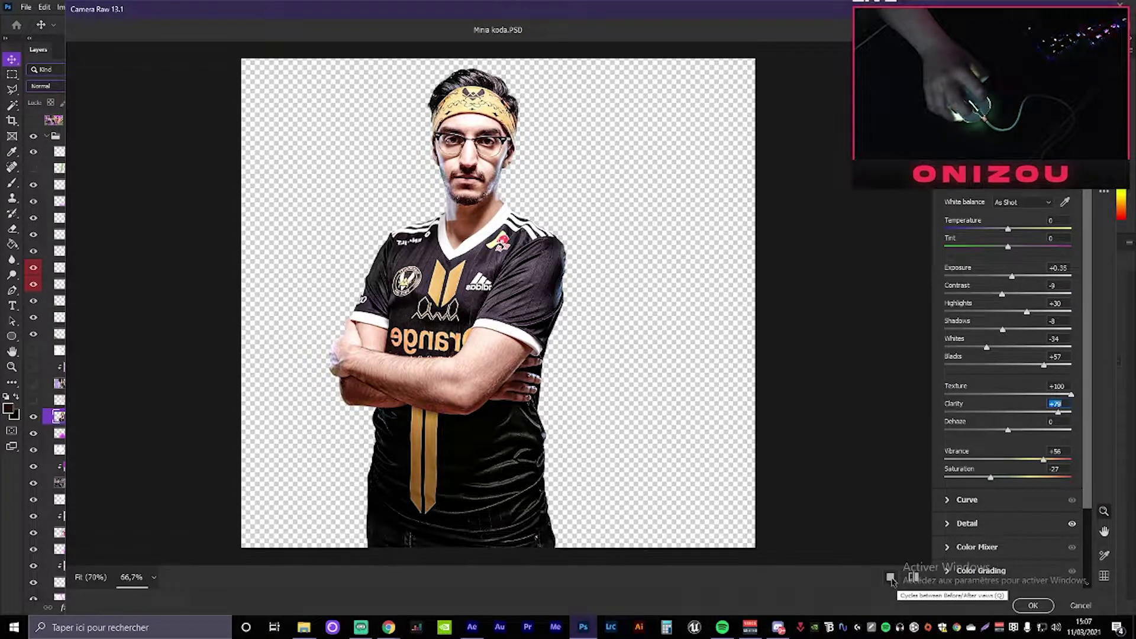
pyautogui.click(890, 578)
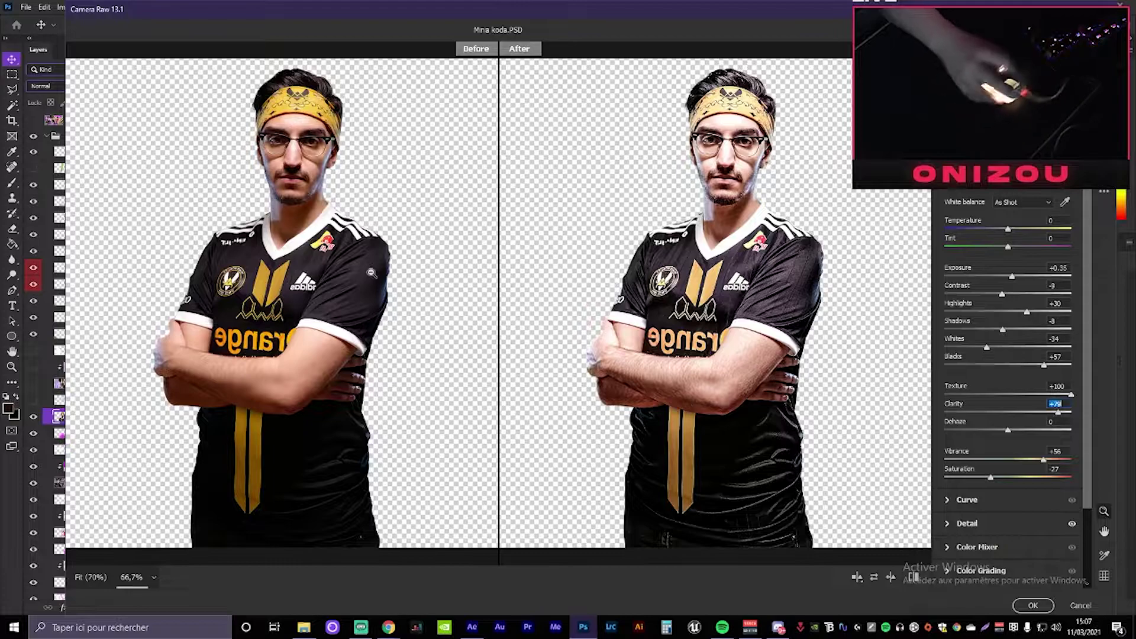
pyautogui.press('Return')
# Step: Create a new layer directly above the player cutout and clip it to the cutout for retouching the jaw's green fringe
pyautogui.scroll(5, 473, 299)
pyautogui.scroll(8, 522, 315)
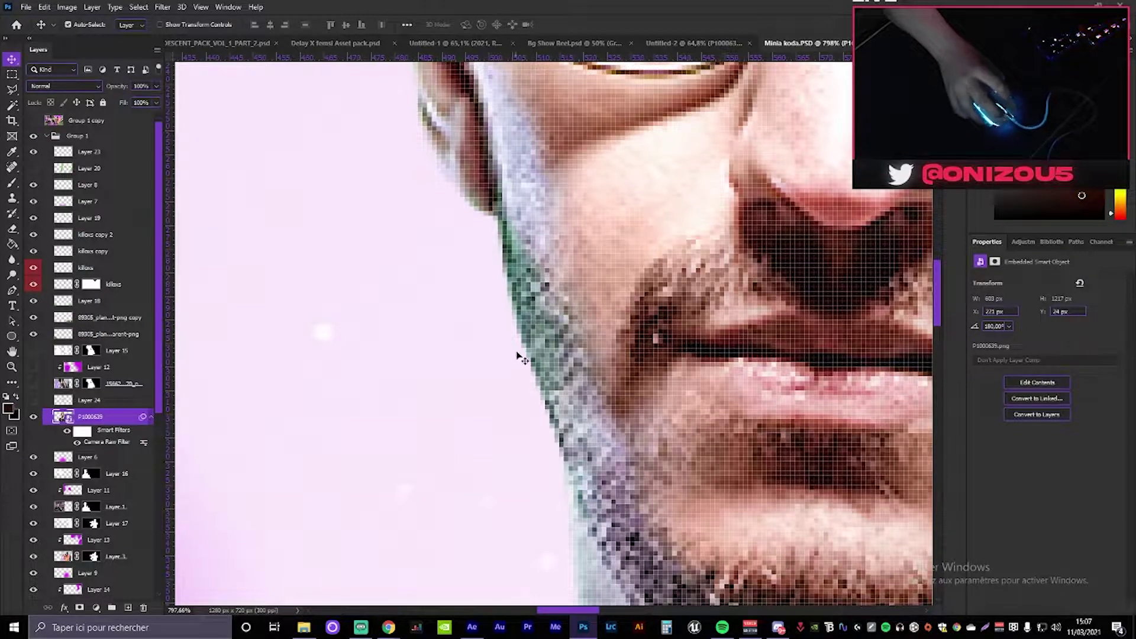
pyautogui.scroll(-6, 519, 355)
pyautogui.scroll(1, 687, 308)
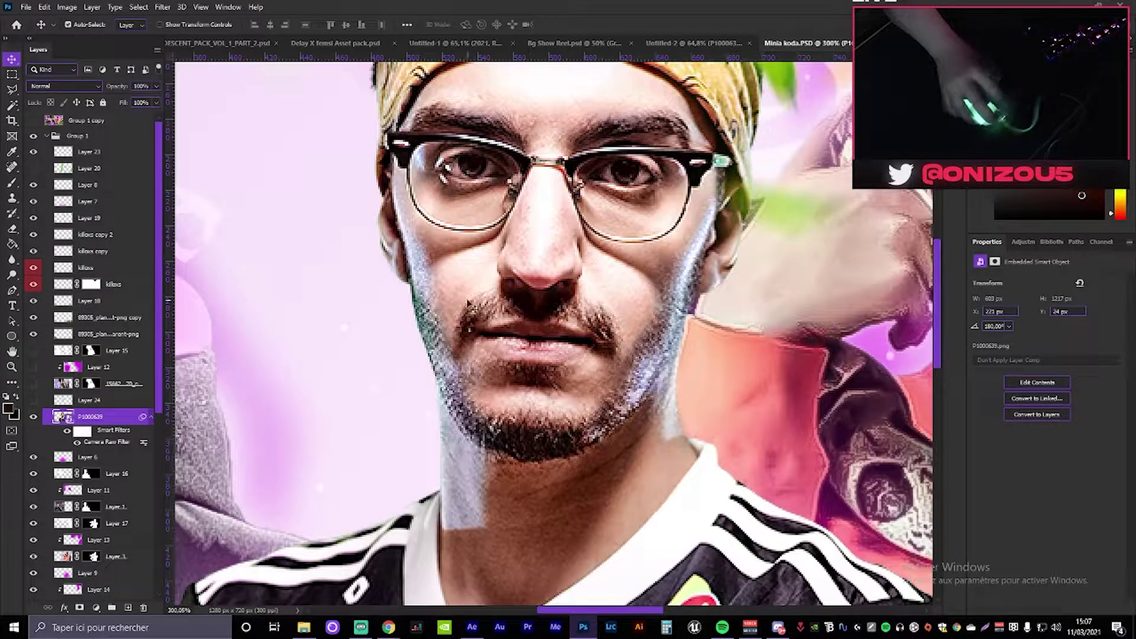
pyautogui.scroll(2, 361, 350)
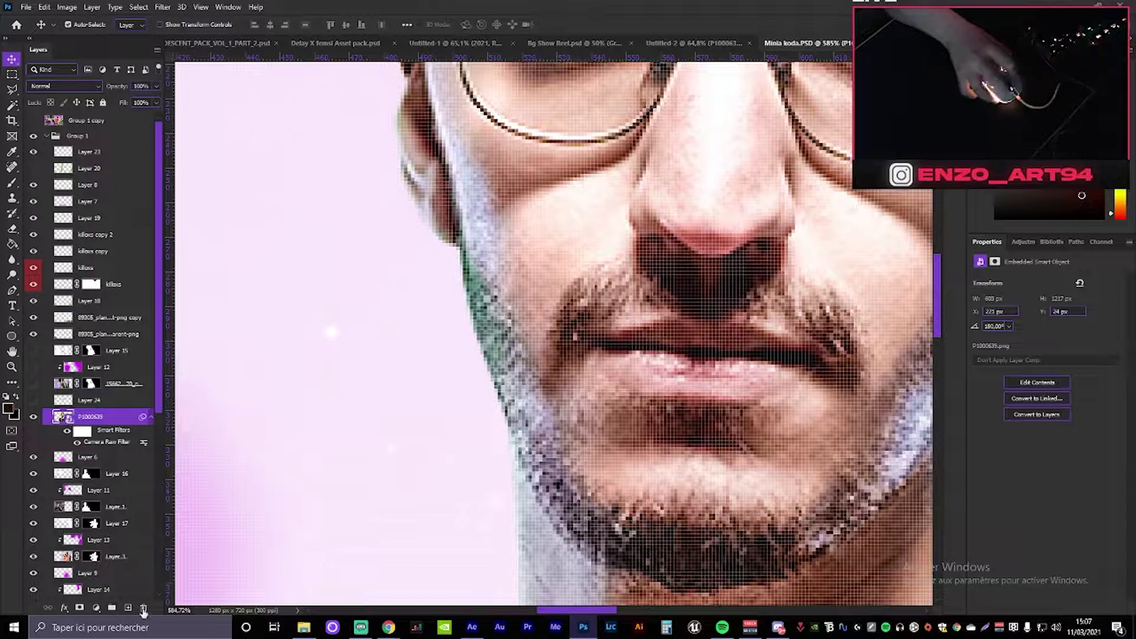
pyautogui.click(128, 608)
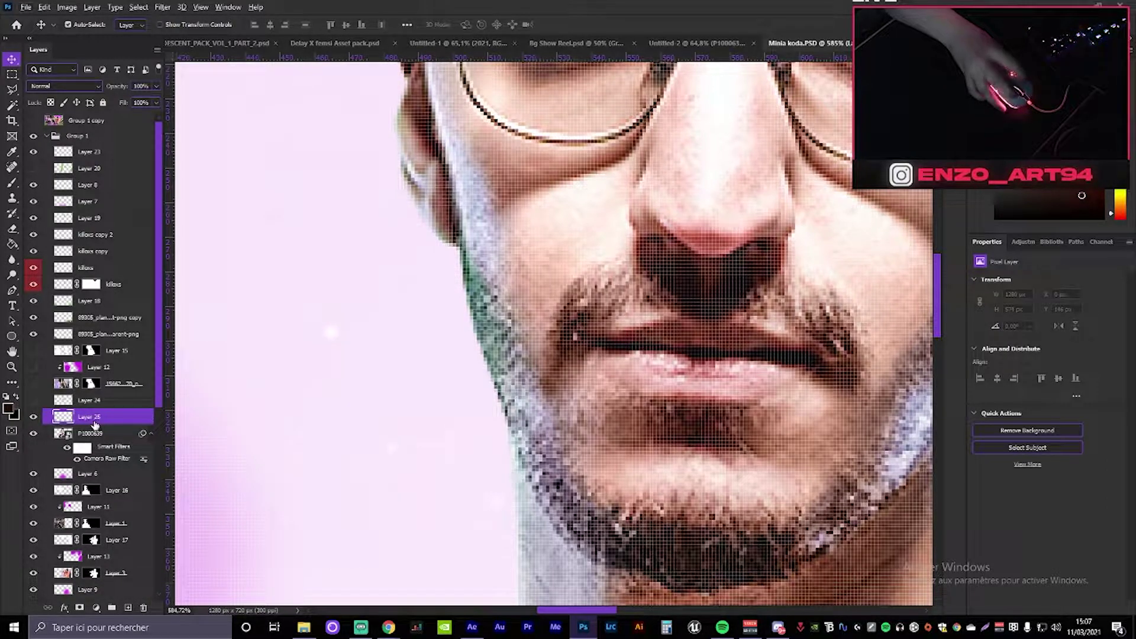
pyautogui.press('b')
pyautogui.keyDown('alt'); pyautogui.click(95, 425); pyautogui.keyUp('alt')
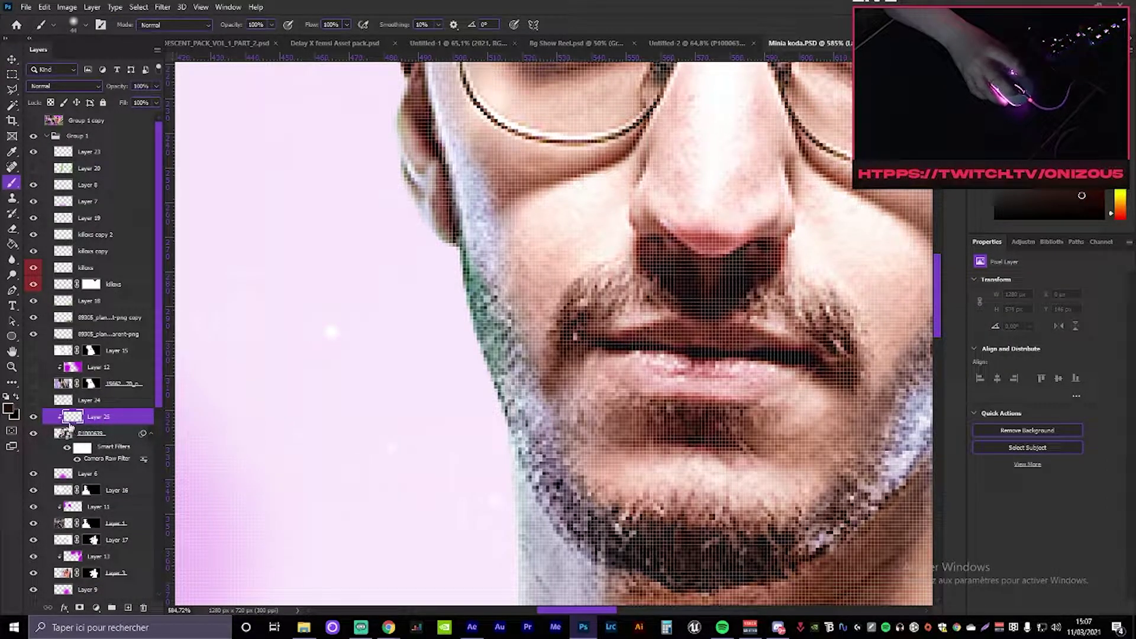
pyautogui.hotkey('ctrl', '0')
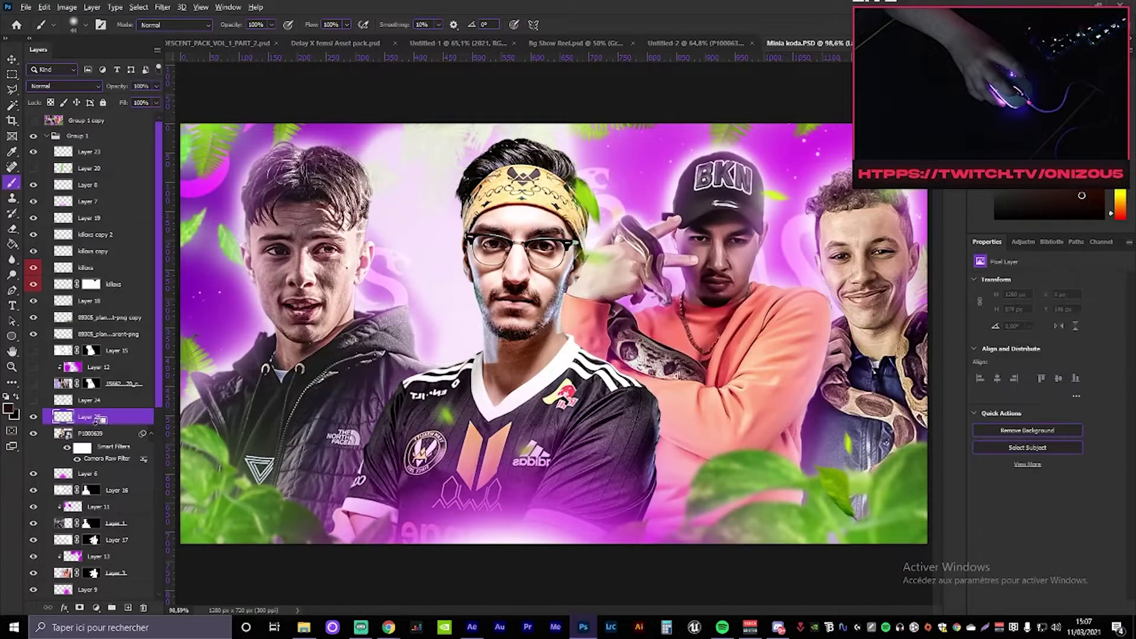
pyautogui.scroll(6, 521, 260)
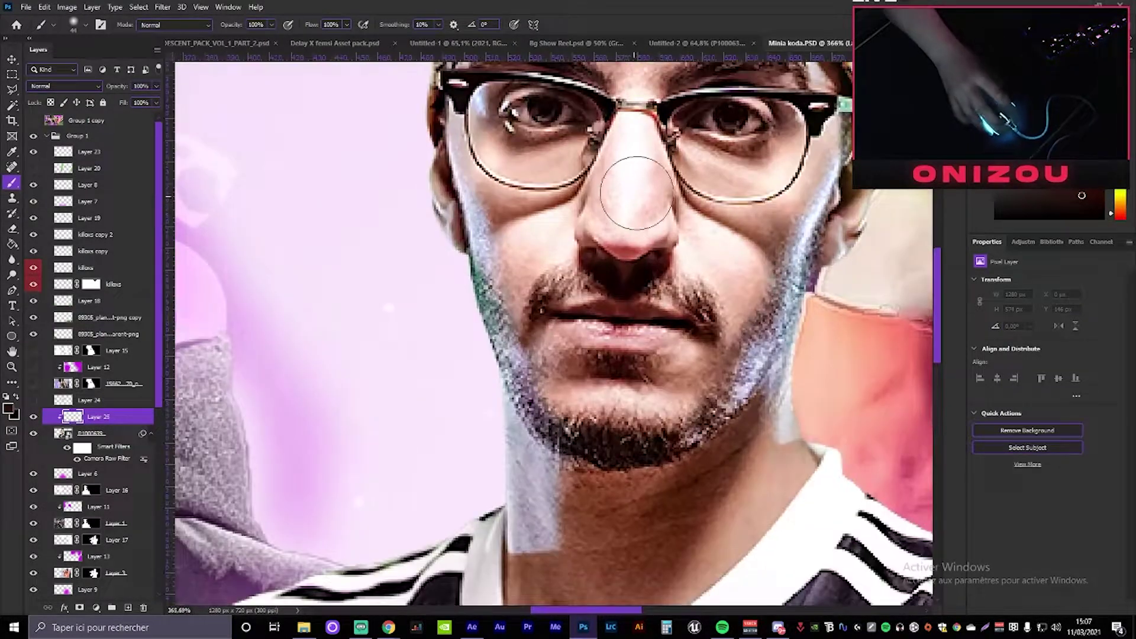
pyautogui.keyDown('alt'); pyautogui.click(660, 213); pyautogui.keyUp('alt')
pyautogui.moveTo(657, 211); pyautogui.dragTo(622, 200)
pyautogui.hotkey('ctrl', 'z')
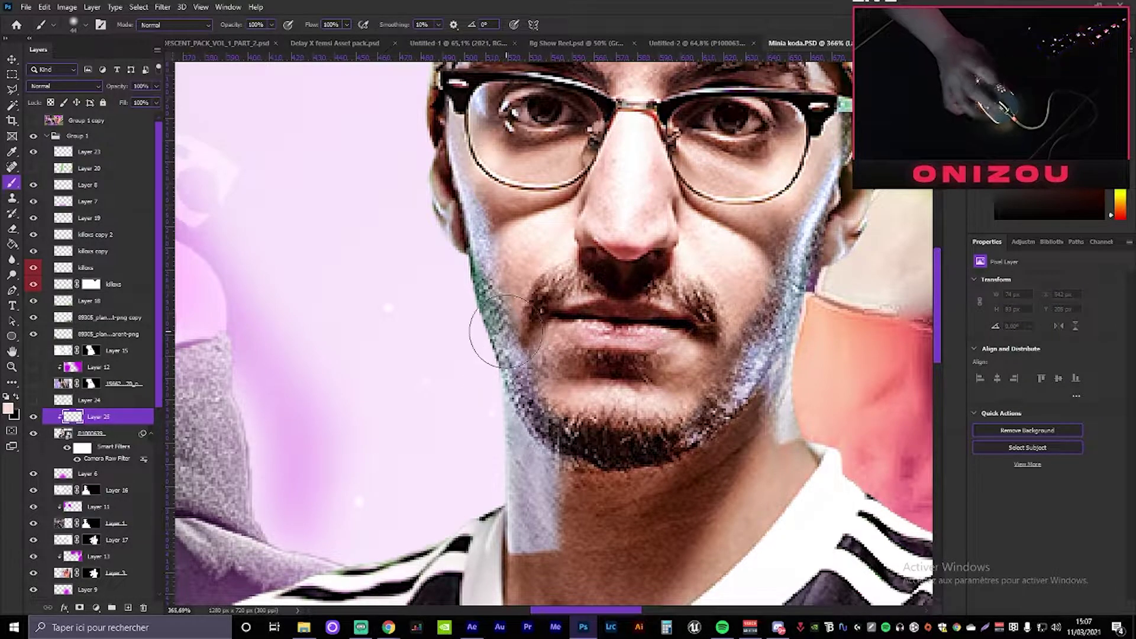
# Step: Sample a dark tone from the beard and brush it over the green fringe along the left jaw edge
pyautogui.keyDown('alt'); pyautogui.click(545, 425); pyautogui.keyUp('alt')
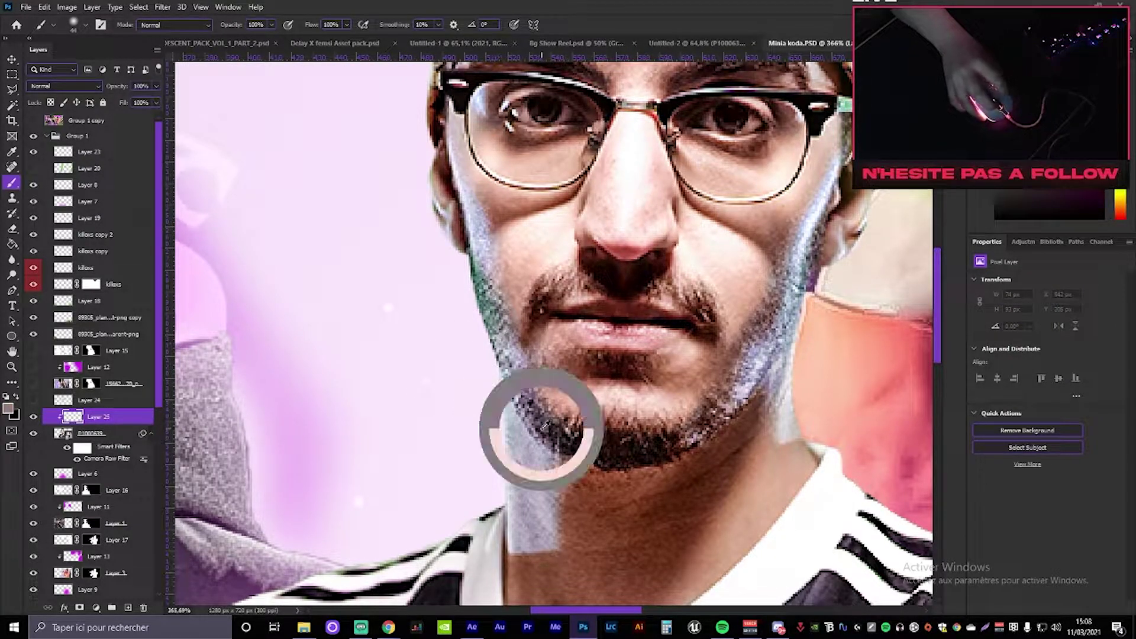
pyautogui.keyDown('alt'); pyautogui.click(566, 429); pyautogui.keyUp('alt')
pyautogui.moveTo(497, 378)
pyautogui.mouseDown()
pyautogui.moveTo(449, 290)
pyautogui.moveTo(473, 378)
pyautogui.mouseUp()
pyautogui.scroll(-1, 461, 284)
pyautogui.scroll(1, 462, 284)
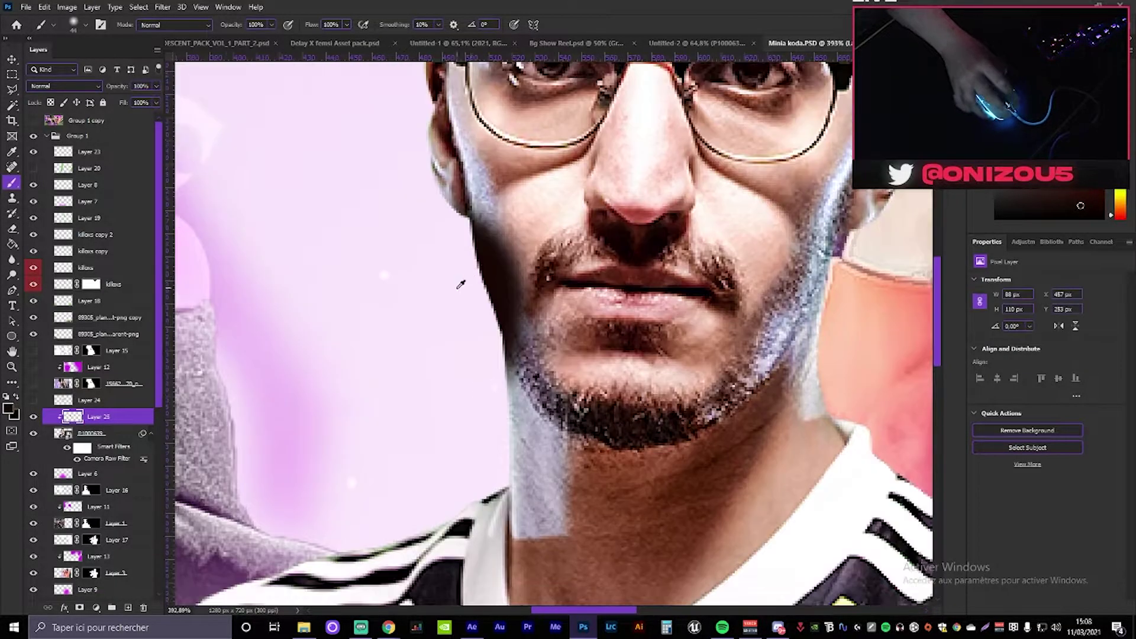
pyautogui.scroll(1, 520, 256)
pyautogui.scroll(-10, 519, 256)
pyautogui.scroll(12, 533, 260)
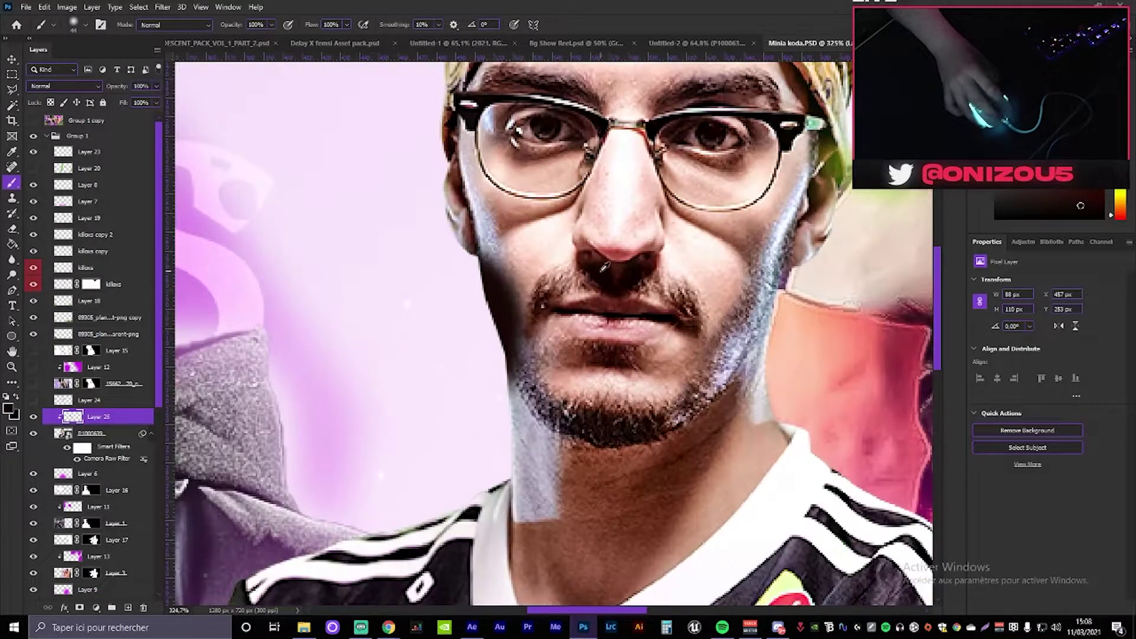
# Step: Set the painted clipped layer's blend mode to Color, and compare the face with the layer hidden and shown
pyautogui.click(38, 83)
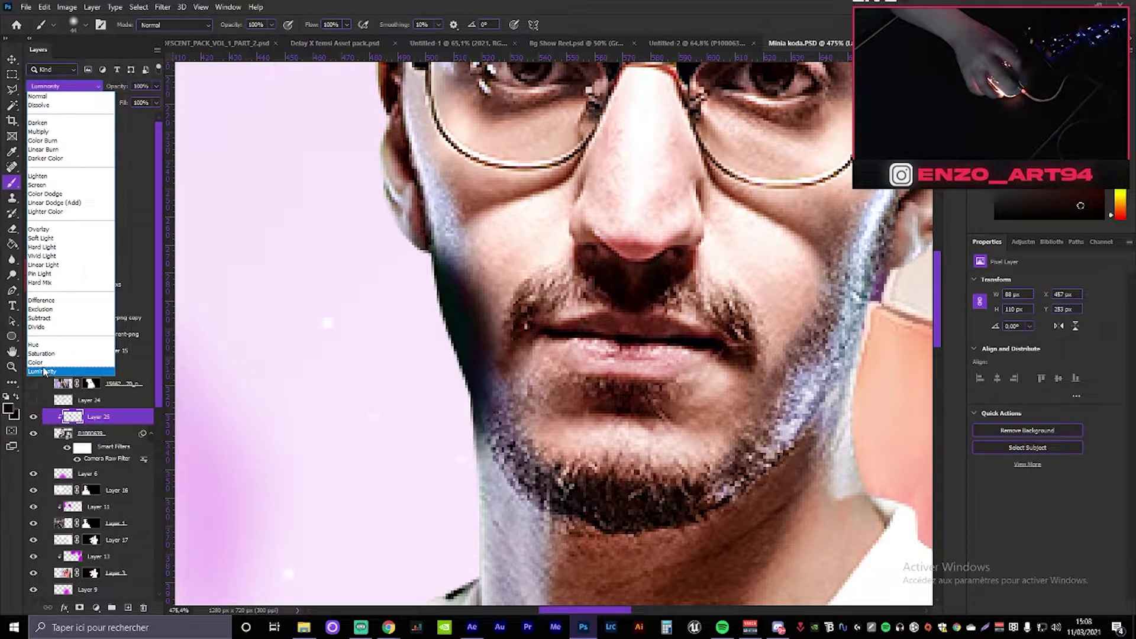
pyautogui.click(45, 365)
pyautogui.click(201, 6)
pyautogui.scroll(-2, 355, 299)
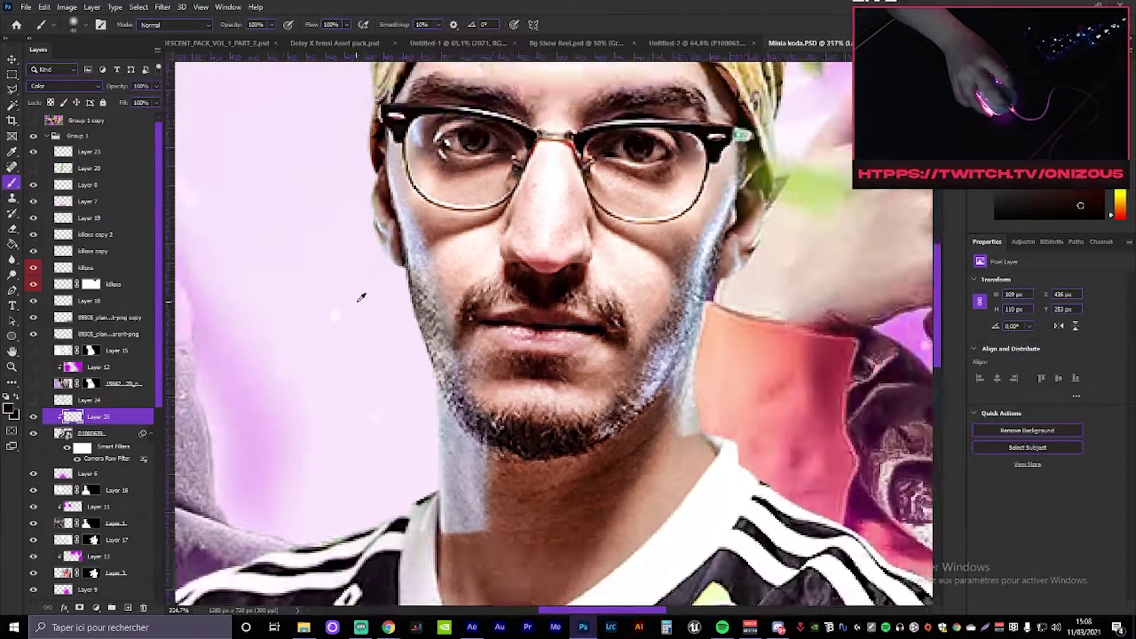
pyautogui.click(33, 417)
pyautogui.click(33, 417)
# Step: Brush the dark tone over the color fringe on the right jaw edge beside the orange sweatshirt
pyautogui.scroll(-6, 411, 304)
pyautogui.scroll(7, 569, 307)
pyautogui.moveTo(563, 308); pyautogui.dragTo(546, 308)
pyautogui.scroll(-8, 563, 305)
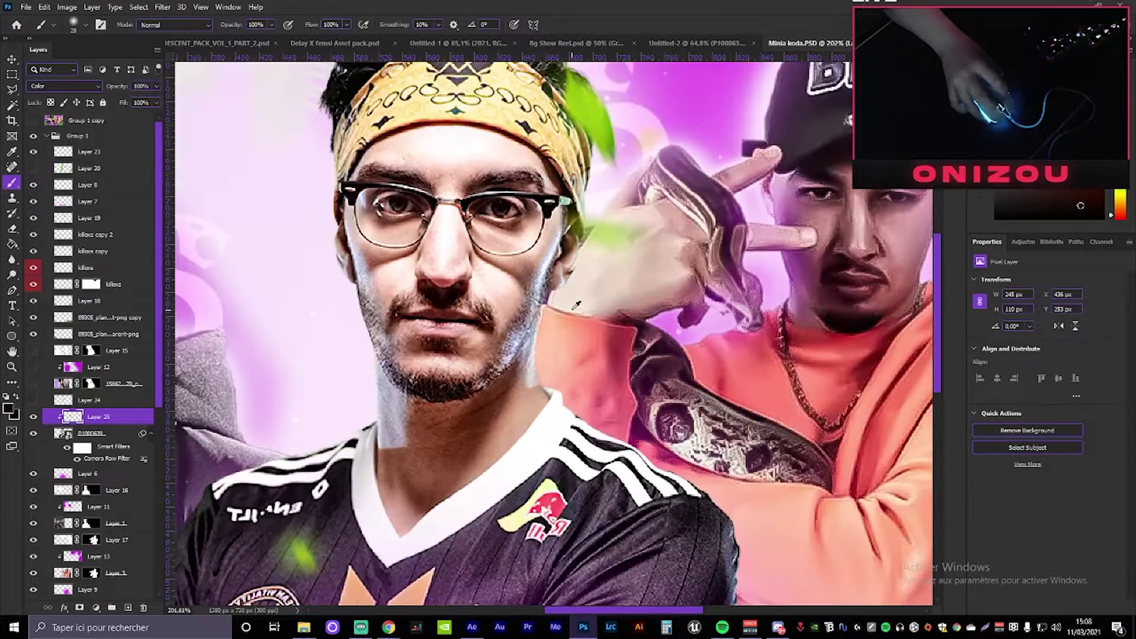
# Step: Examine the retouched jaw edges up close and the player's look within the full thumbnail
pyautogui.scroll(-1, 581, 301)
pyautogui.scroll(3, 582, 301)
pyautogui.scroll(-2, 582, 301)
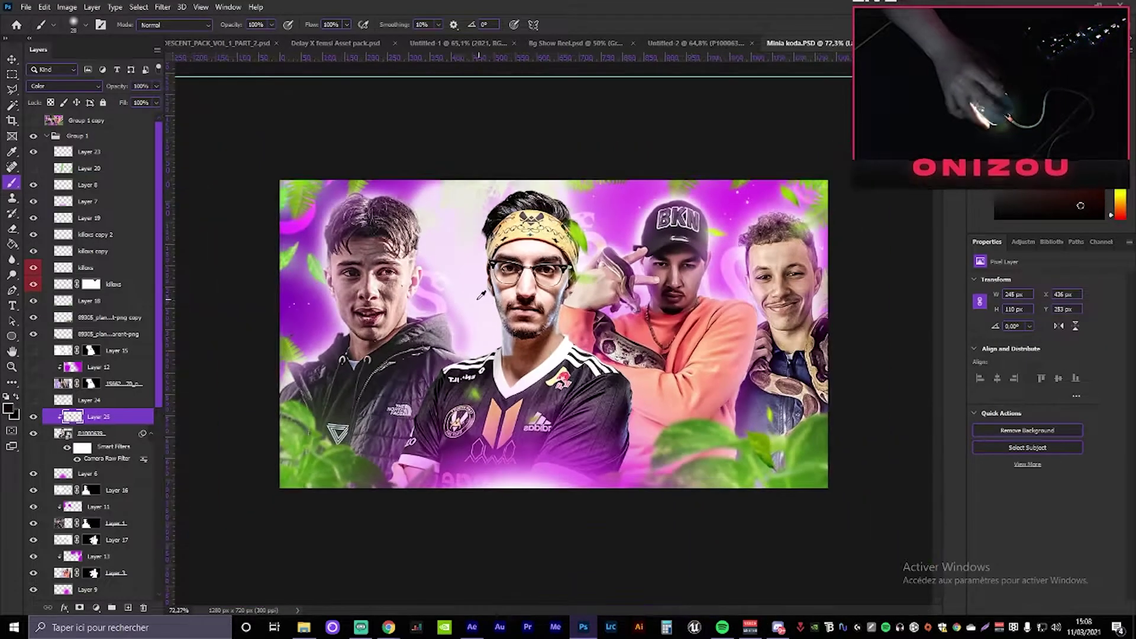
pyautogui.scroll(3, 582, 300)
pyautogui.scroll(1, 584, 228)
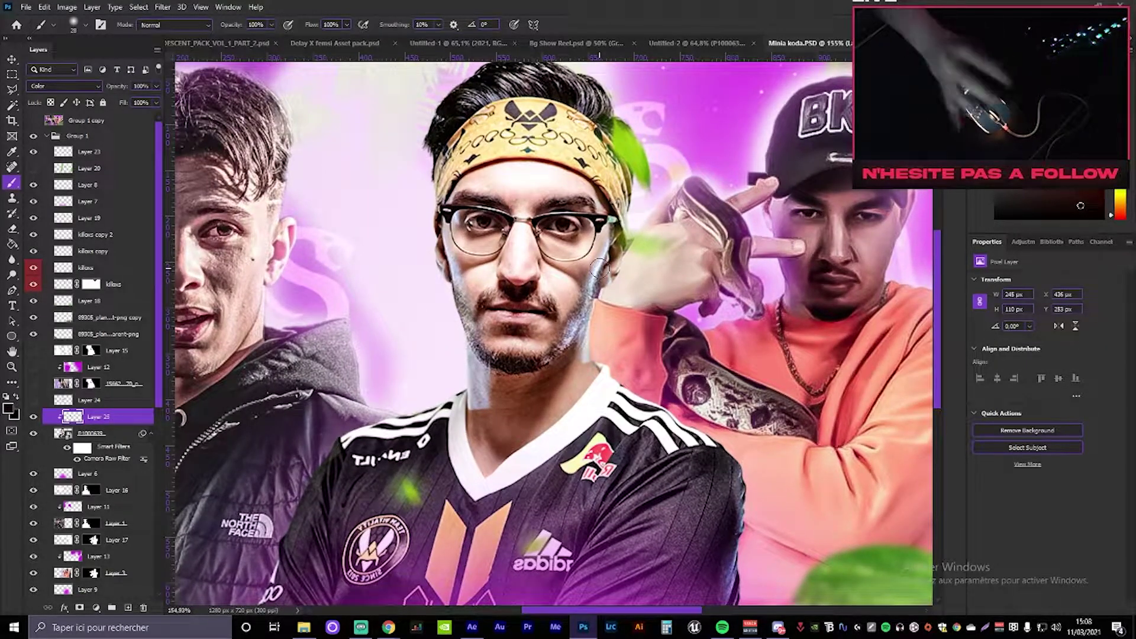
pyautogui.scroll(5, 599, 267)
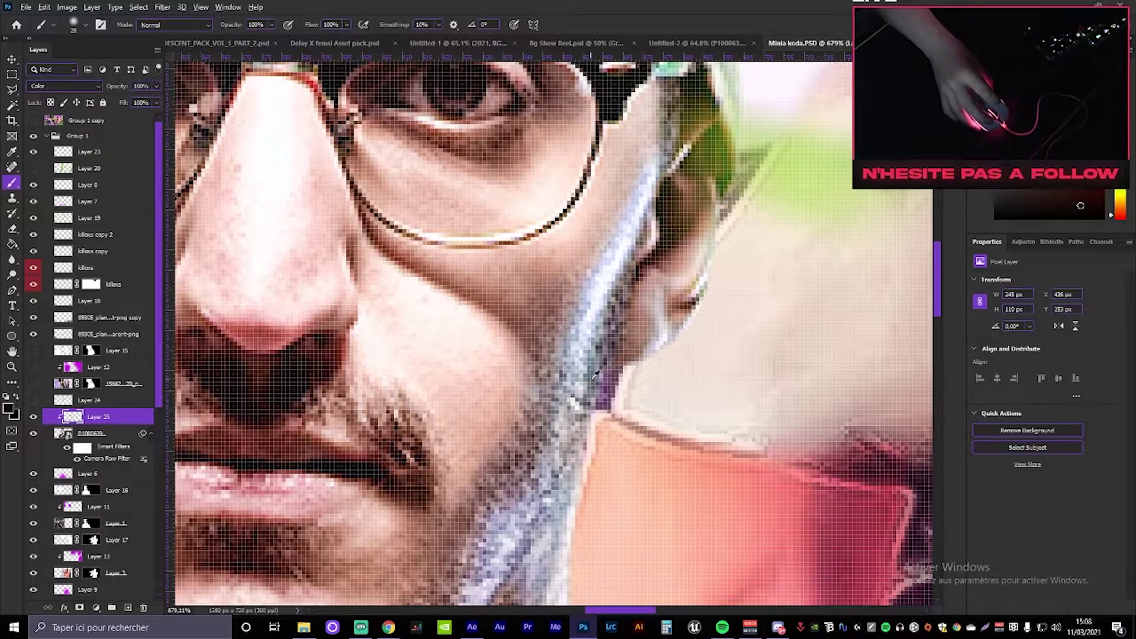
pyautogui.scroll(-3, 592, 379)
pyautogui.press('v')
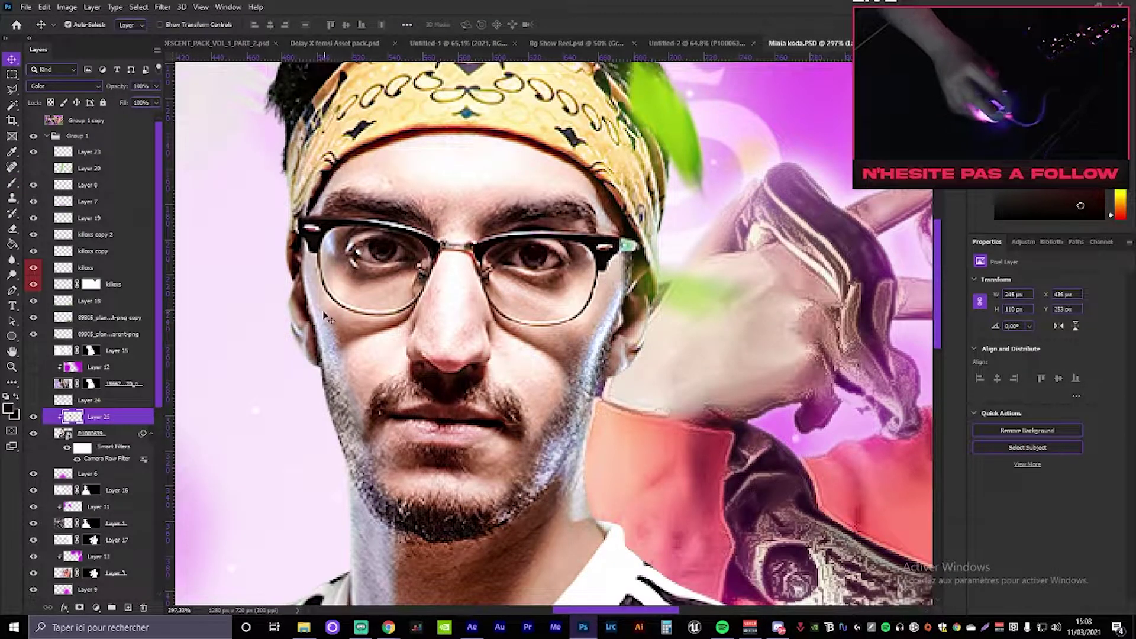
pyautogui.scroll(-6, 524, 308)
pyautogui.scroll(3, 617, 266)
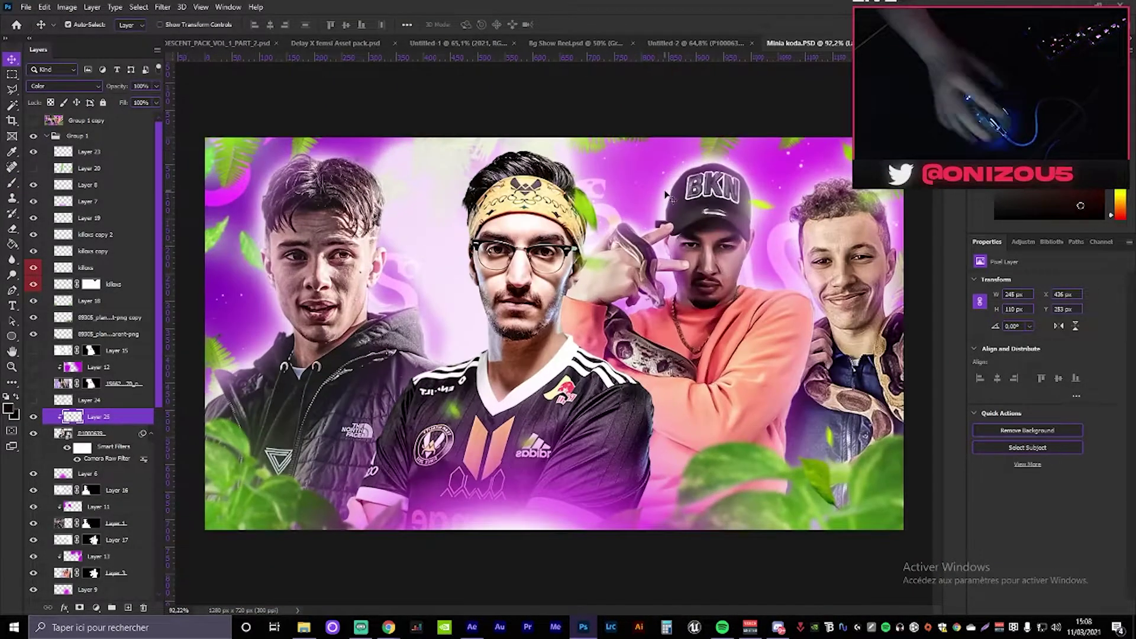
# Step: Apply a Hue/Saturation adjustment to the player cutout with the Blues at Hue +31 and Saturation +29
pyautogui.scroll(2, 529, 317)
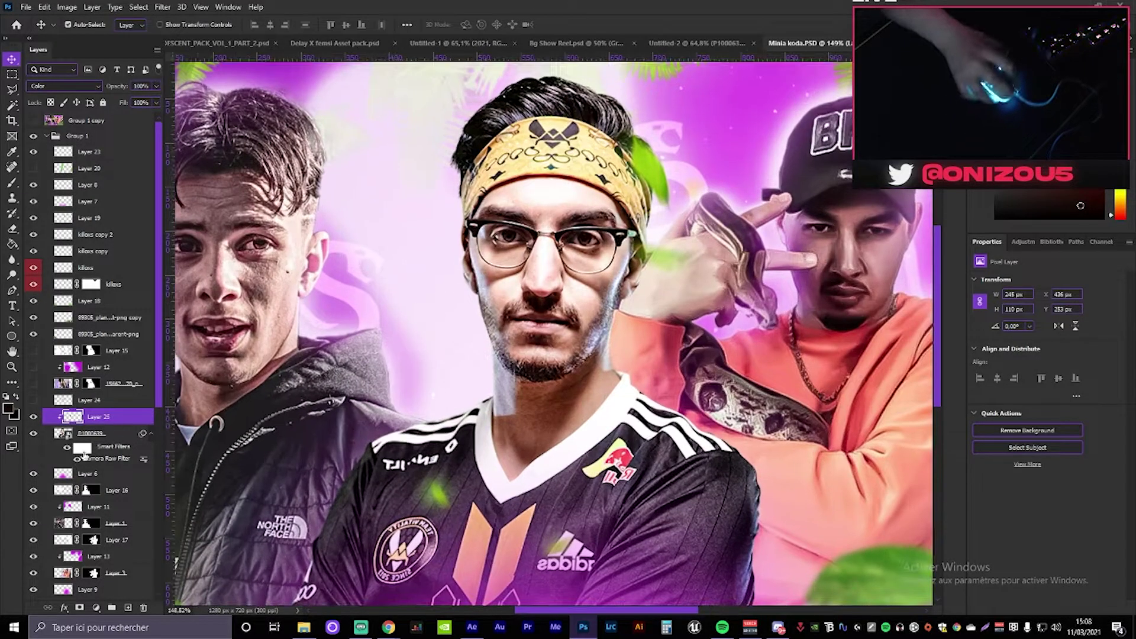
pyautogui.click(102, 437)
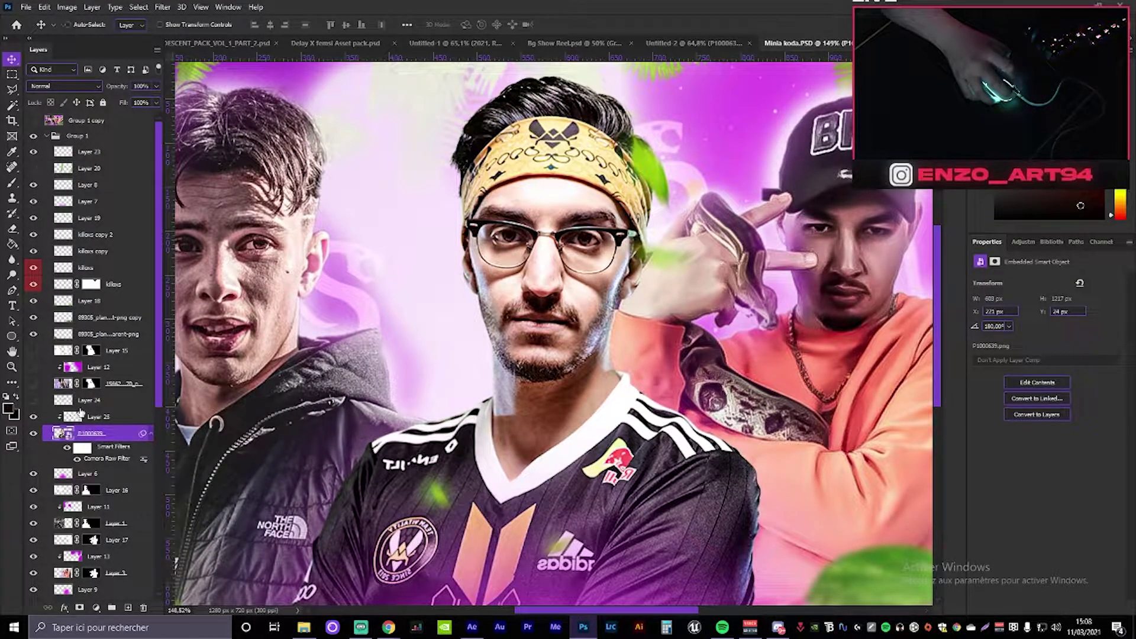
pyautogui.hotkey('ctrl', 'u')
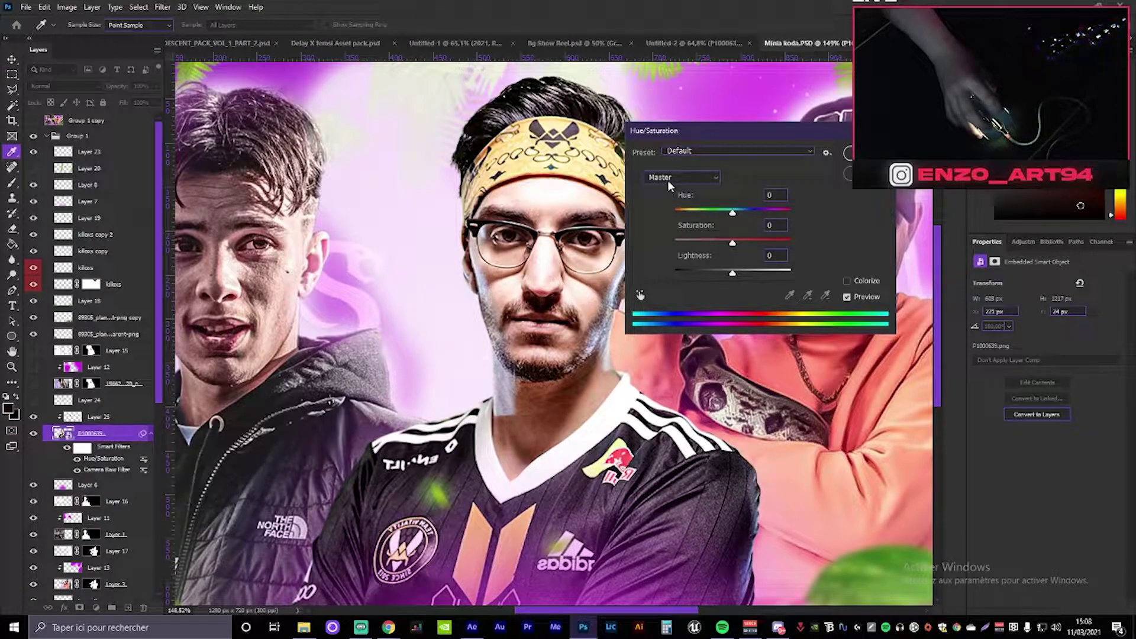
pyautogui.click(668, 180)
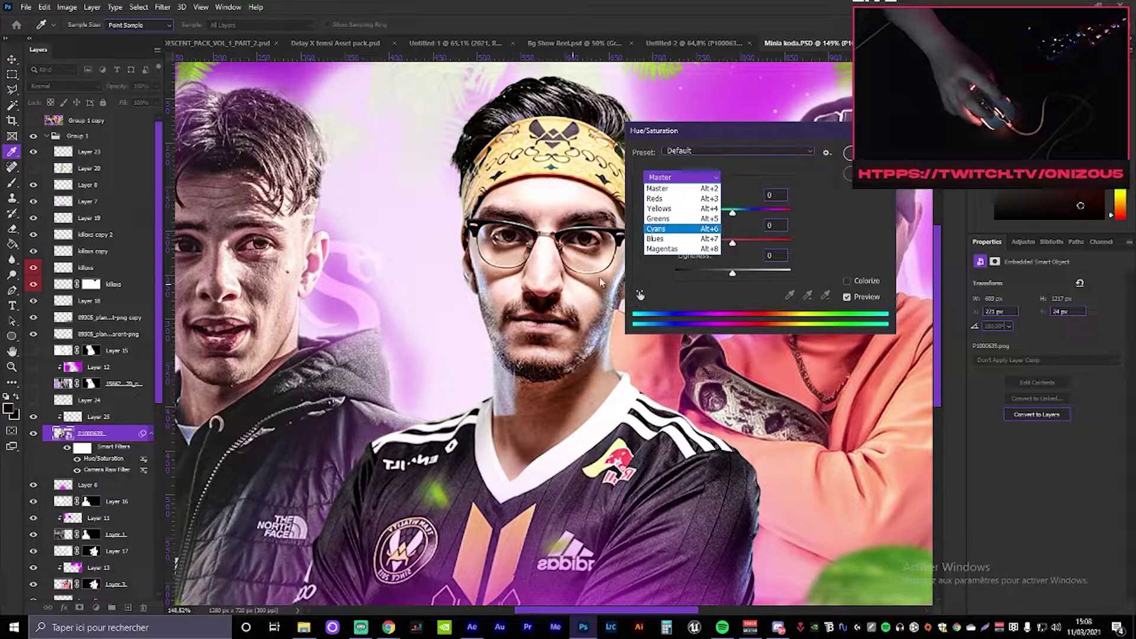
pyautogui.click(681, 210)
pyautogui.click(681, 178)
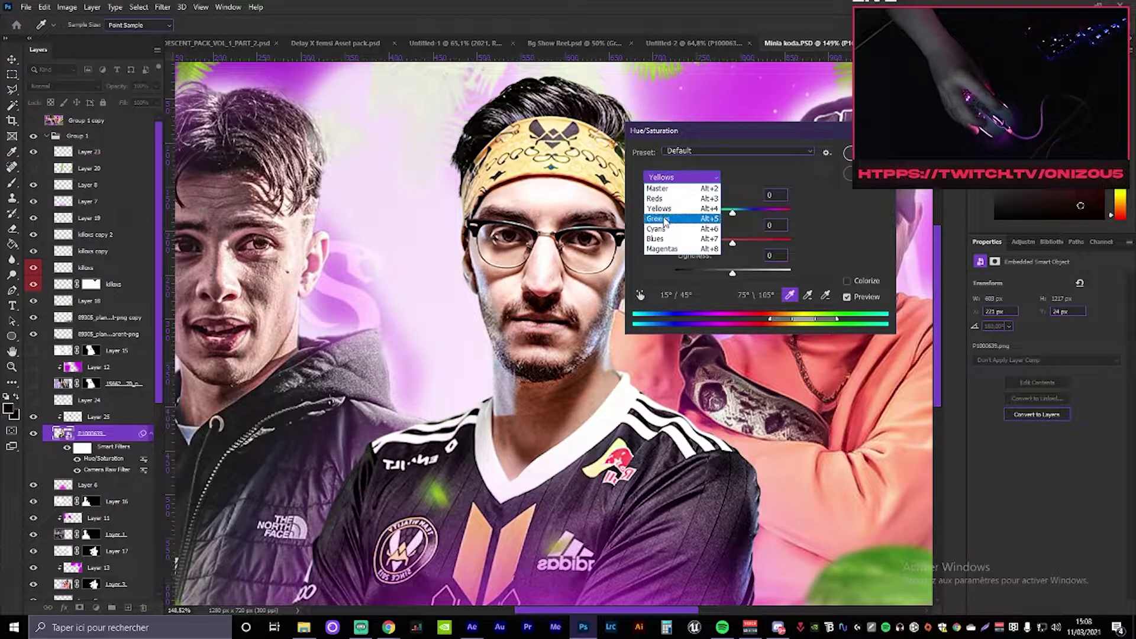
pyautogui.click(656, 238)
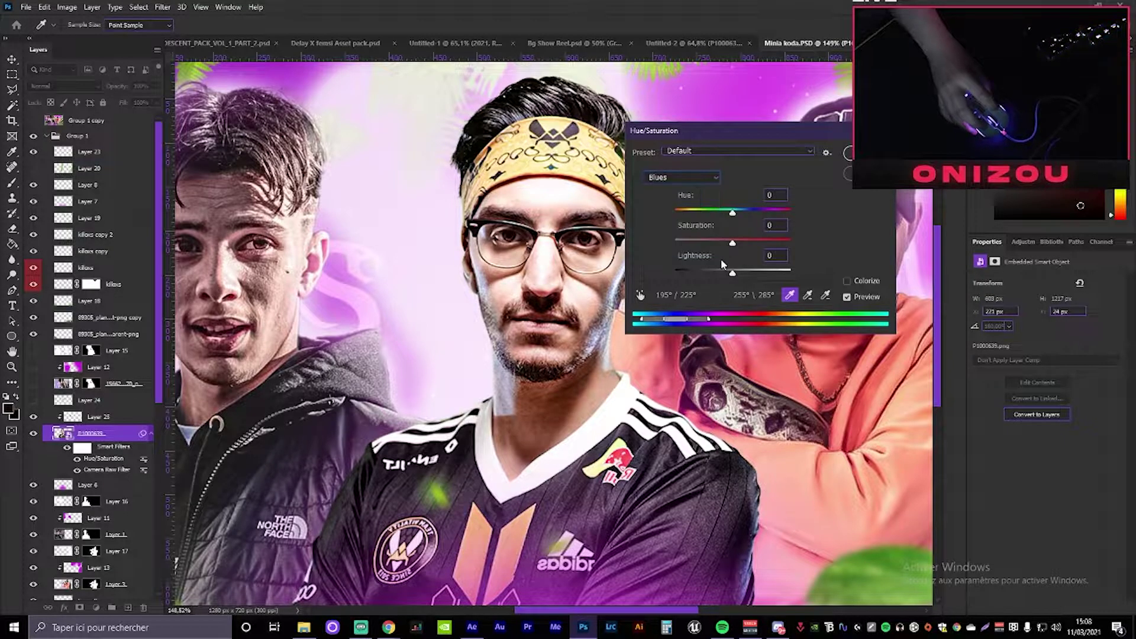
pyautogui.moveTo(710, 130); pyautogui.dragTo(770, 104)
pyautogui.moveTo(843, 185); pyautogui.dragTo(812, 214)
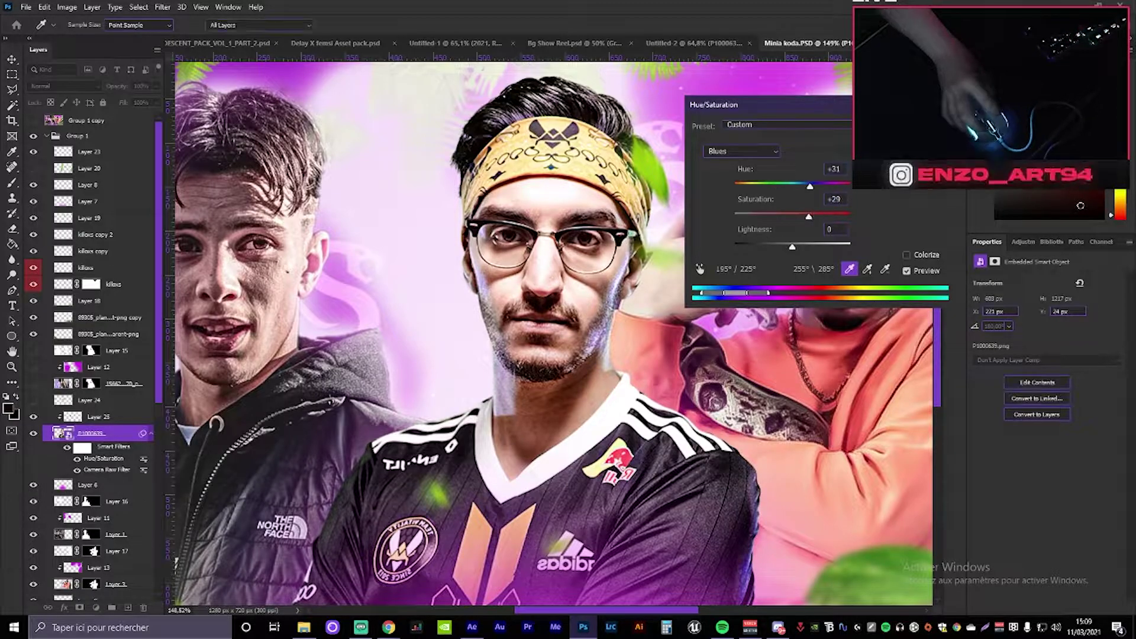
pyautogui.click(914, 124)
# Step: Examine how the recolored player blends with the other people and purple background across the whole thumbnail
pyautogui.scroll(-6, 622, 296)
pyautogui.scroll(4, 622, 326)
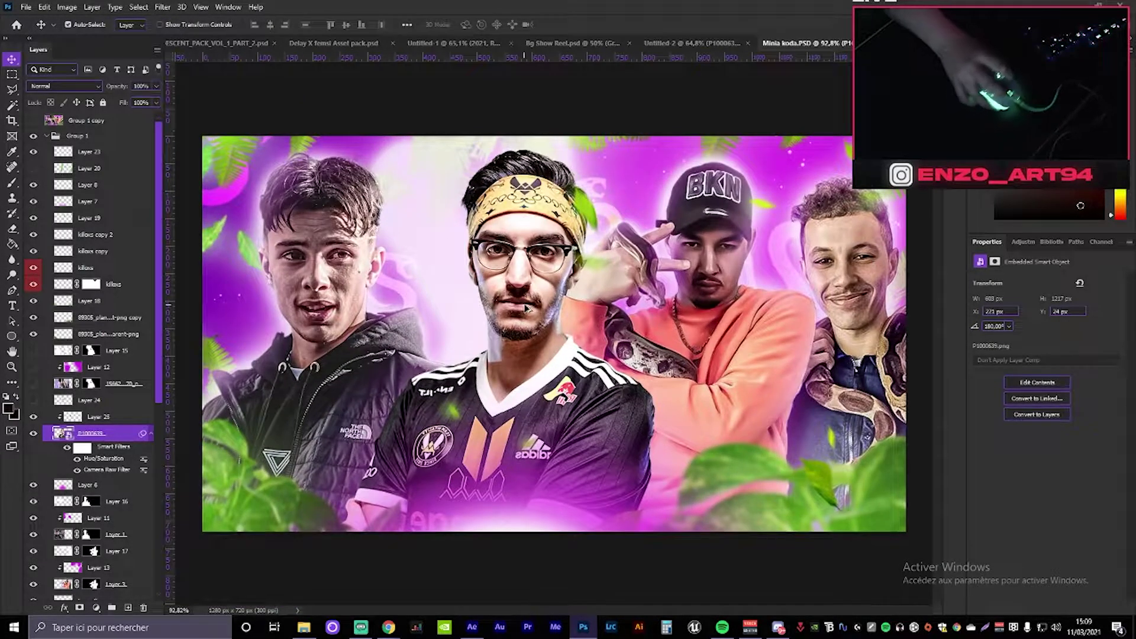
pyautogui.scroll(2, 526, 314)
pyautogui.scroll(-4, 525, 313)
pyautogui.scroll(2, 526, 314)
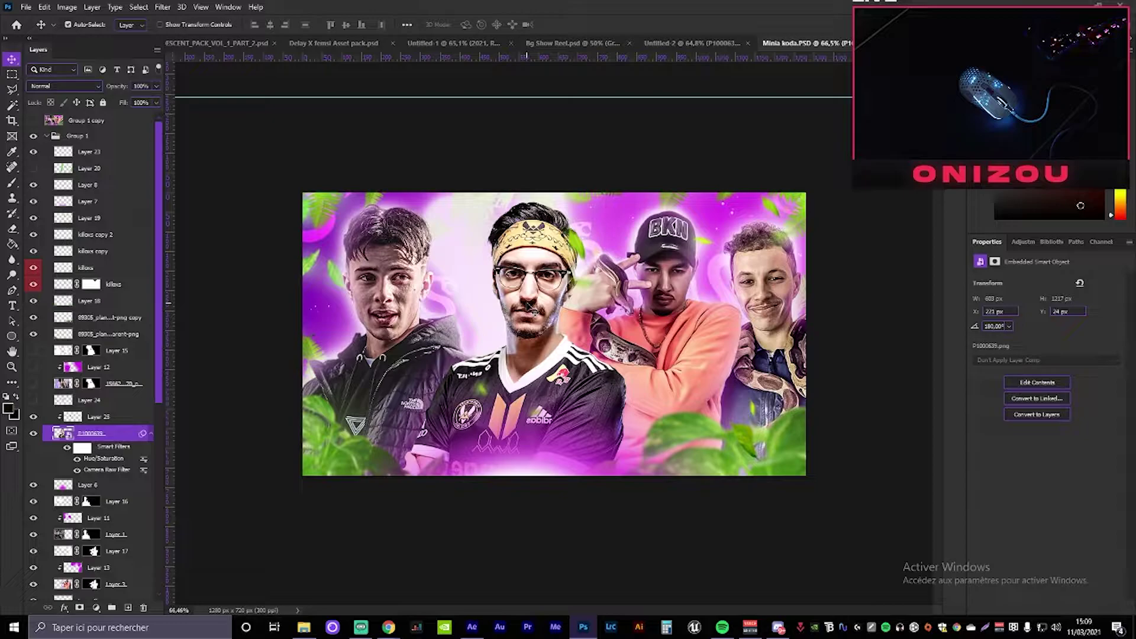
pyautogui.scroll(-3, 534, 307)
pyautogui.scroll(3, 535, 302)
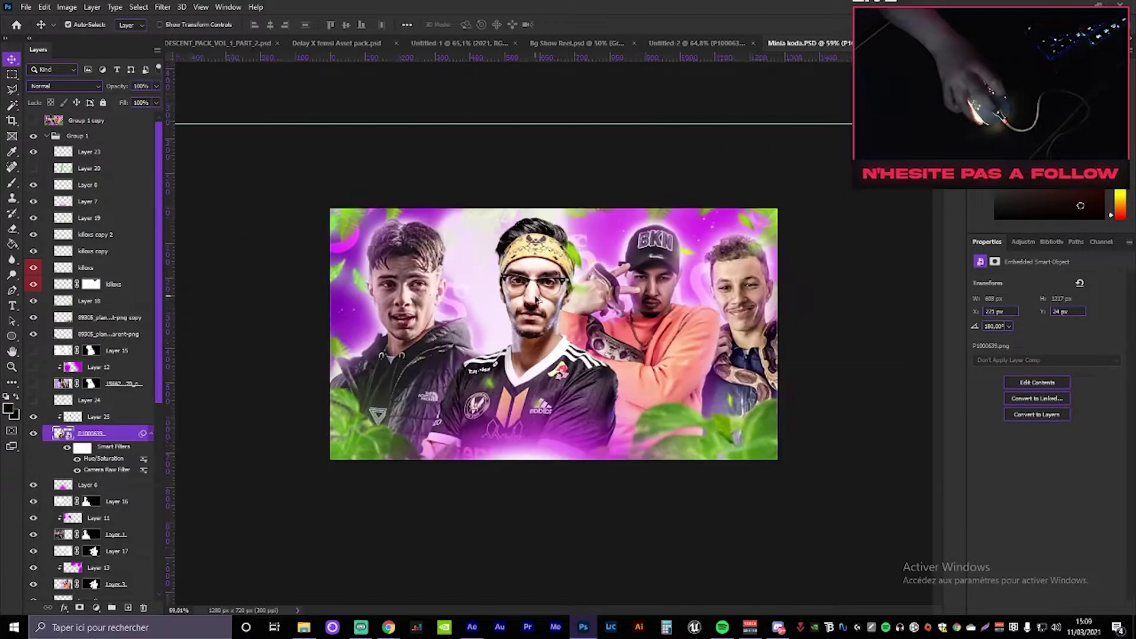
pyautogui.scroll(2, 535, 300)
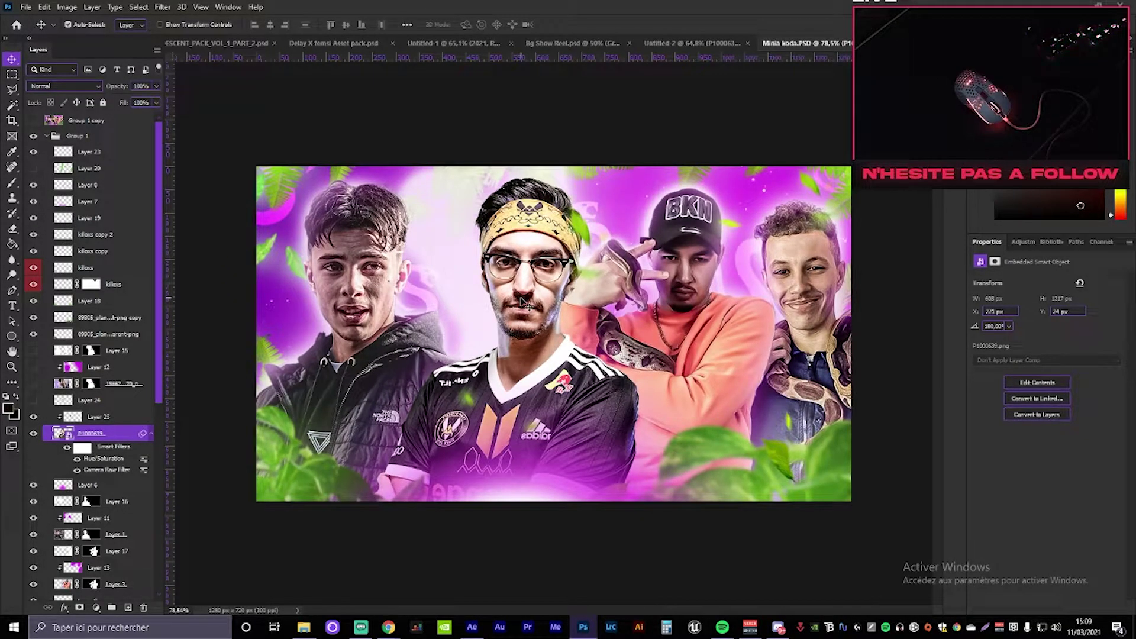